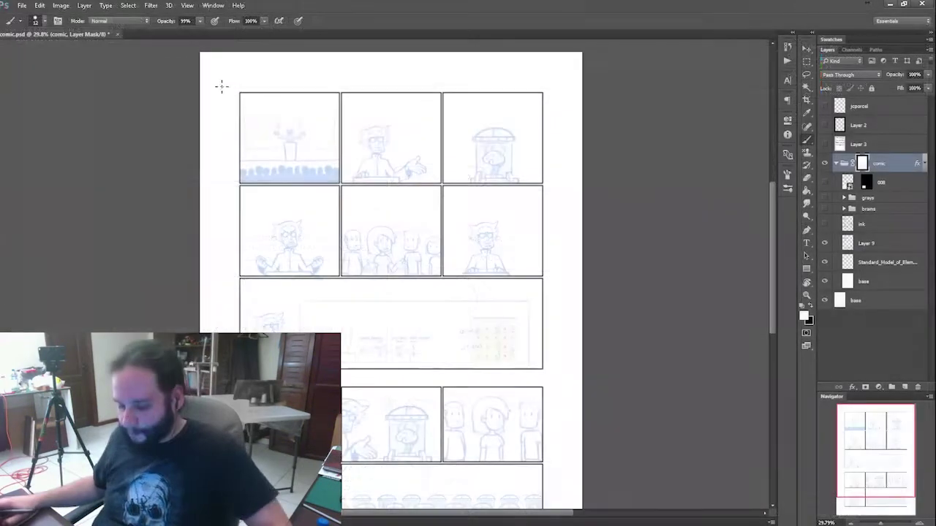
# Hide the blue pencil sketch on Layer 9 so that only the empty comic panels remain.
pyautogui.scroll(-2, 325, 157)
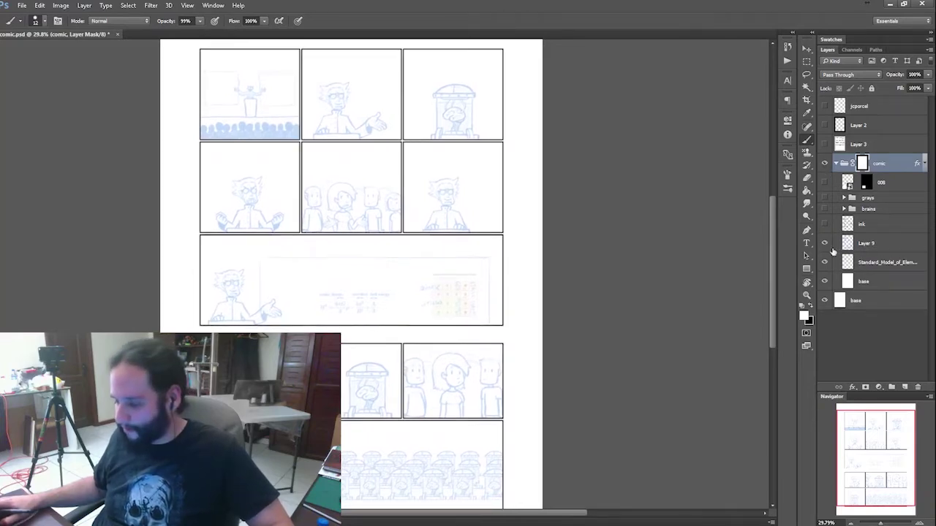
pyautogui.click(824, 244)
pyautogui.moveTo(480, 190)
pyautogui.mouseDown()
pyautogui.moveTo(466, 132)
pyautogui.moveTo(471, 205)
pyautogui.mouseUp()
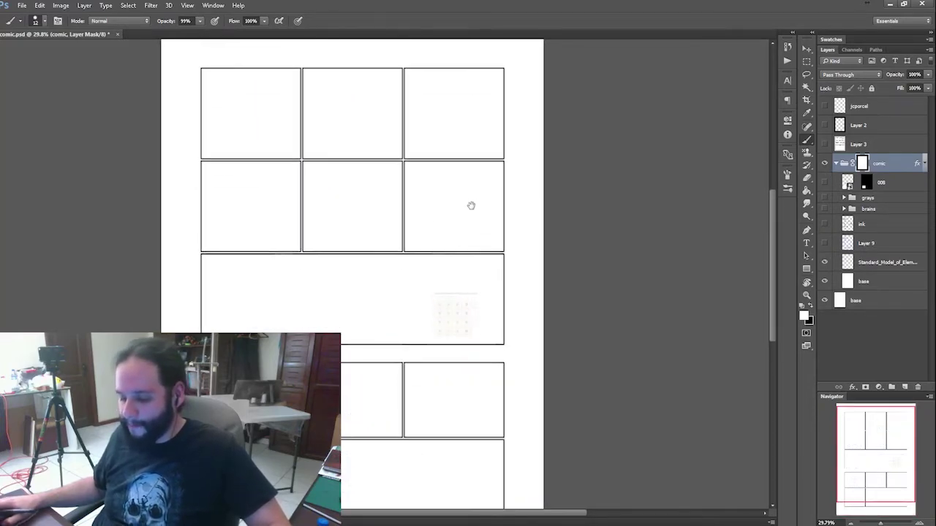
# Switch to InDesign to examine the finished comic page with its Spanish dialogue, and return to the Photoshop comic document.
pyautogui.hotkey('ctrl', 'Tab')
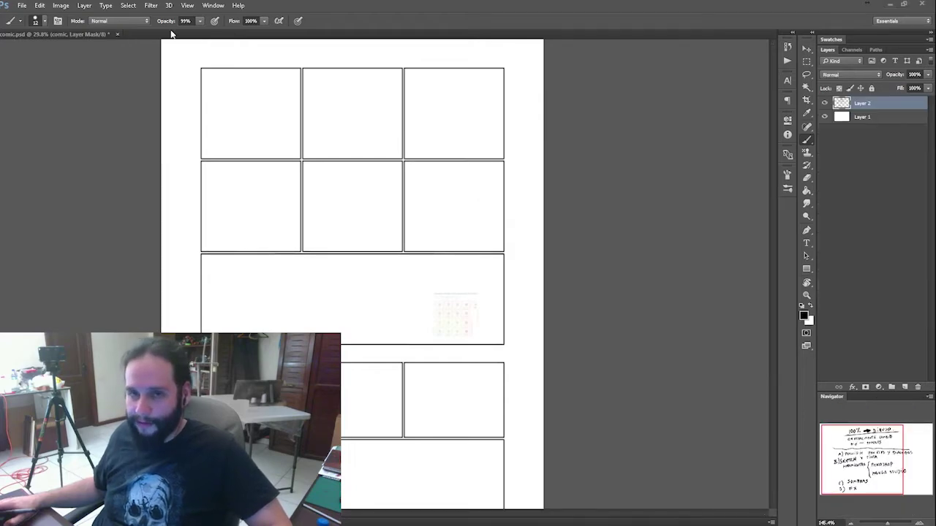
pyautogui.hotkey('alt', 'Tab')
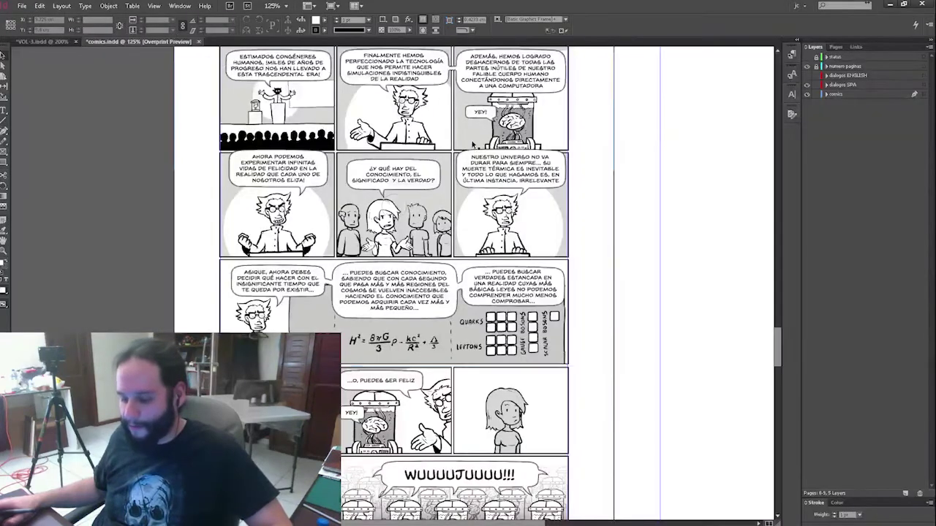
pyautogui.moveTo(480, 210); pyautogui.dragTo(483, 204)
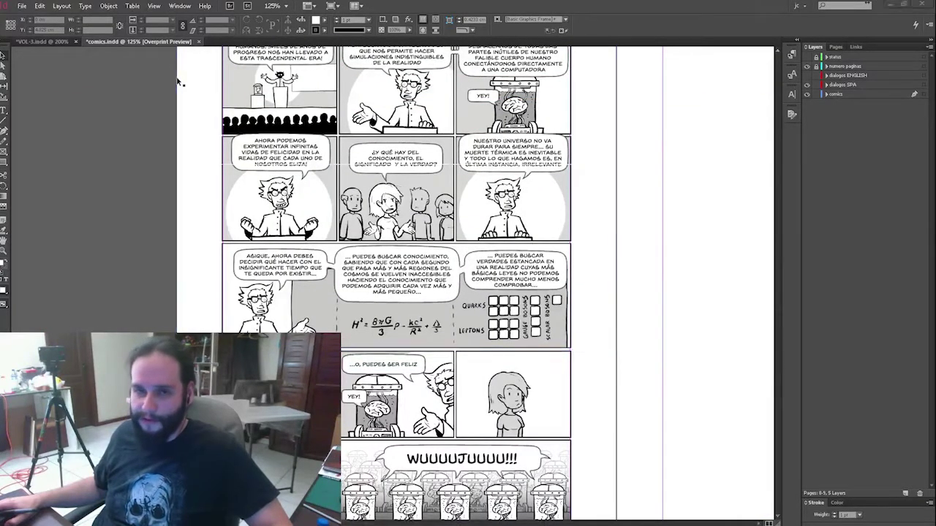
pyautogui.hotkey('alt', 'Tab')
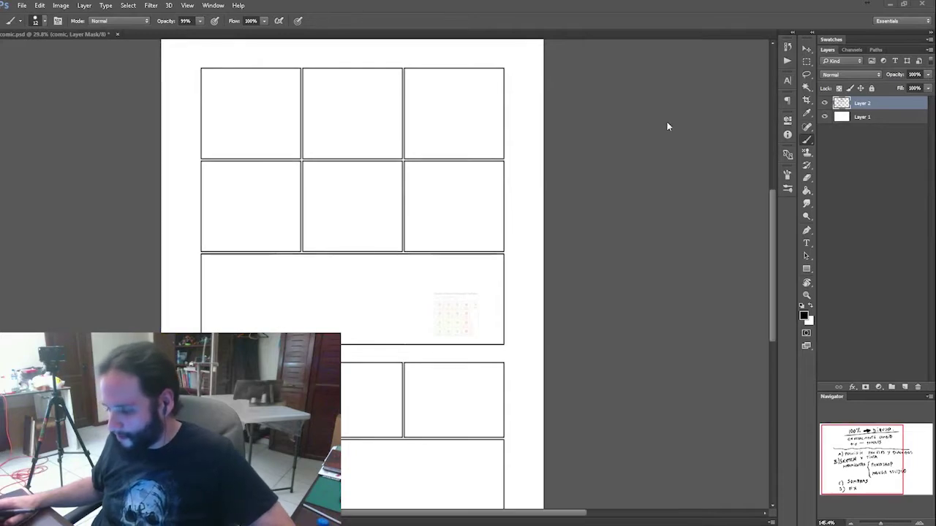
# Show the speech balloon reference on Layer 3 and raise its opacity to 100%.
pyautogui.click(825, 144)
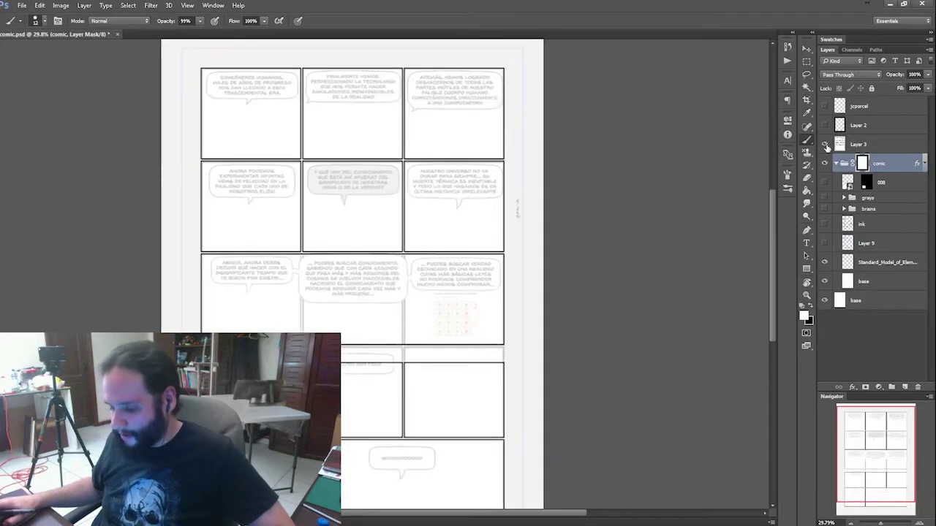
pyautogui.click(882, 145)
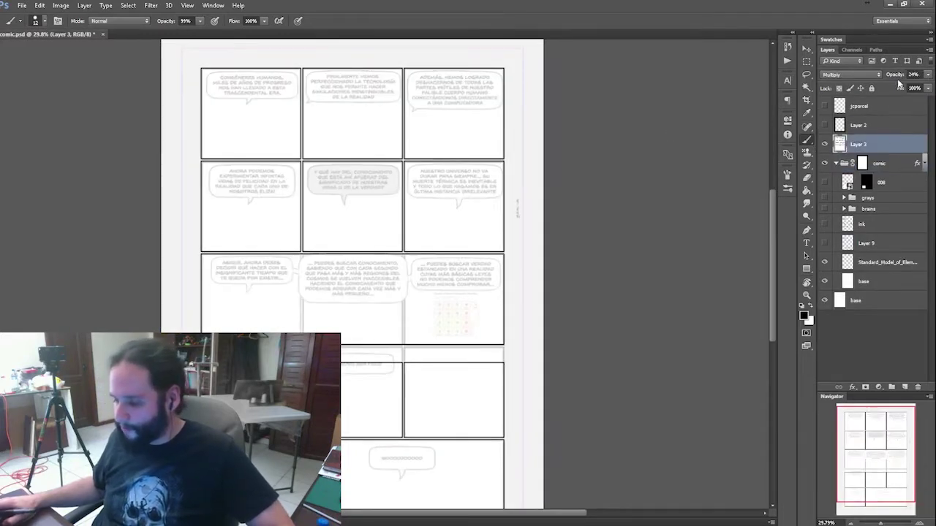
pyautogui.moveTo(888, 78); pyautogui.dragTo(933, 79)
pyautogui.moveTo(546, 234); pyautogui.dragTo(728, 251)
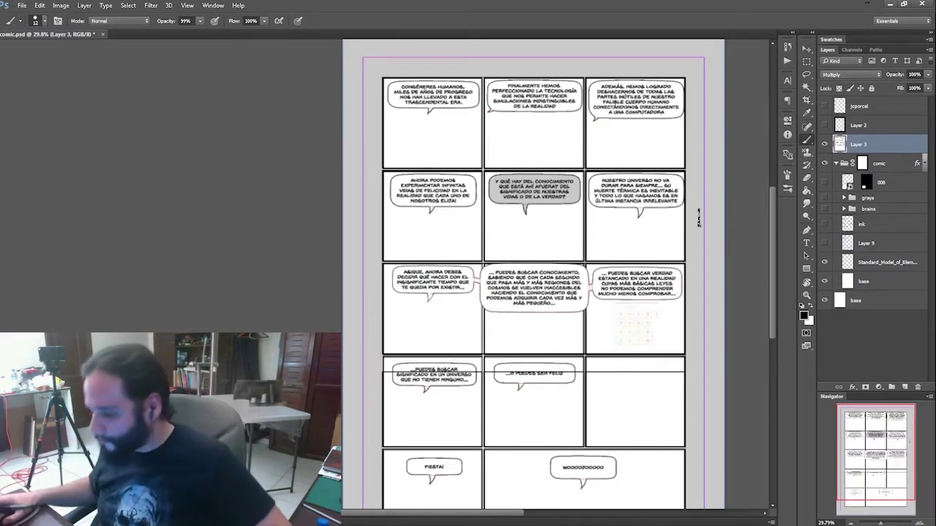
# Lower Layer 3's opacity to about 10% and show the blue pencil sketch on Layer 9.
pyautogui.moveTo(896, 75); pyautogui.dragTo(853, 82)
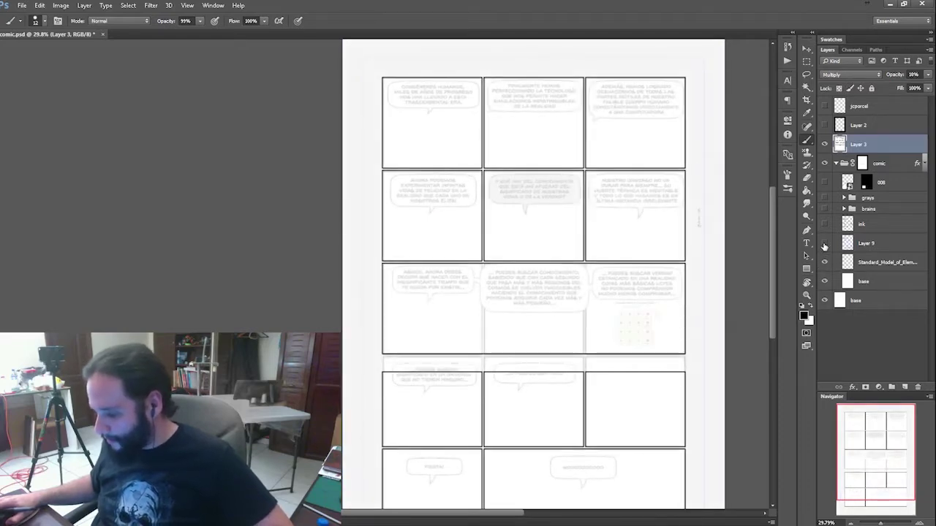
pyautogui.click(824, 243)
pyautogui.scroll(3, 599, 183)
pyautogui.moveTo(641, 211); pyautogui.dragTo(557, 281)
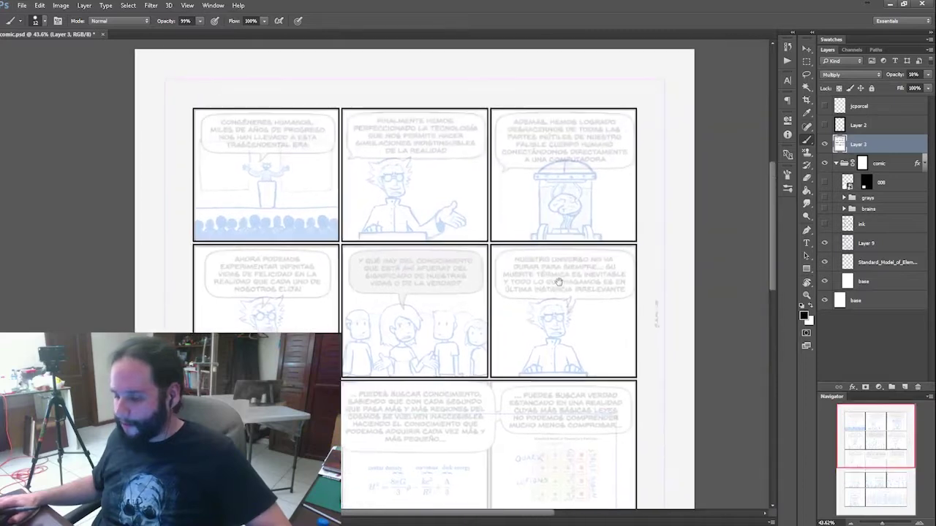
# Set the opacity of the sketch on Layer 9 to 100% and look down the page's panels.
pyautogui.click(861, 240)
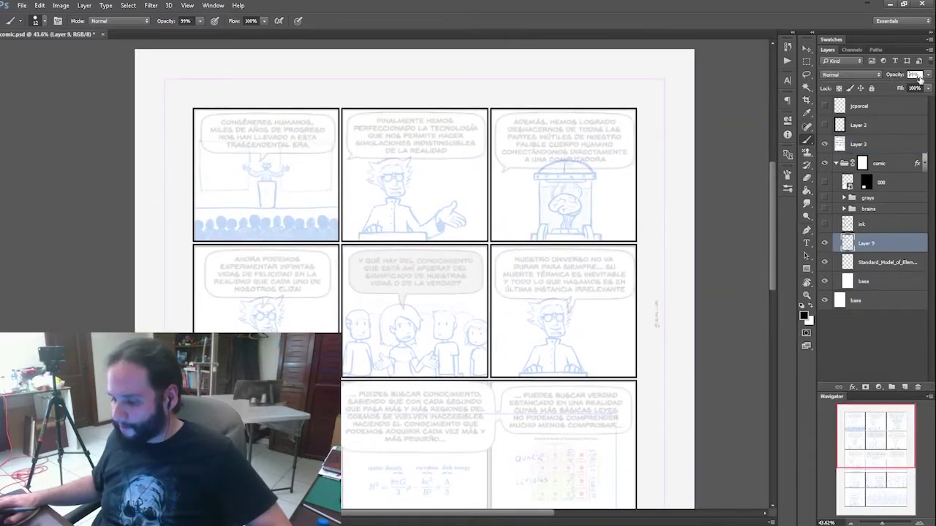
pyautogui.moveTo(892, 76); pyautogui.dragTo(928, 78)
pyautogui.scroll(-3, 505, 278)
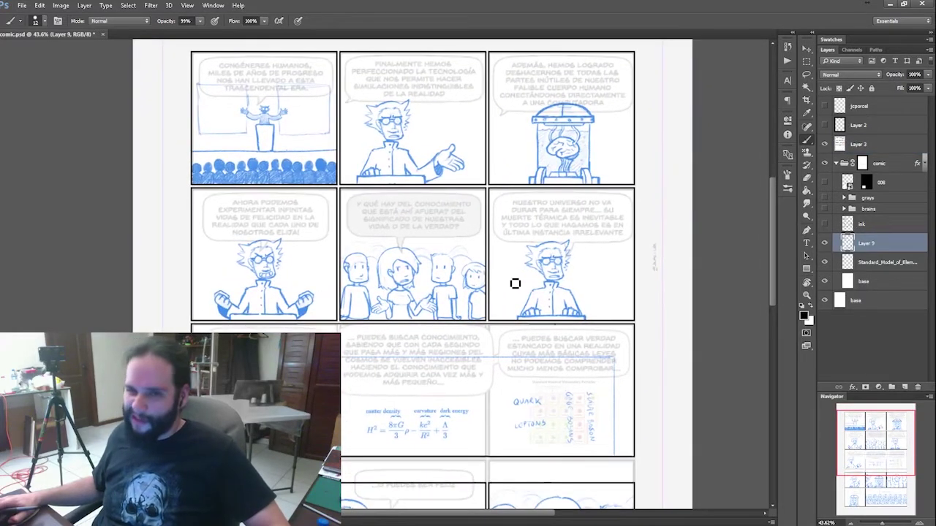
pyautogui.moveTo(495, 314); pyautogui.dragTo(509, 275)
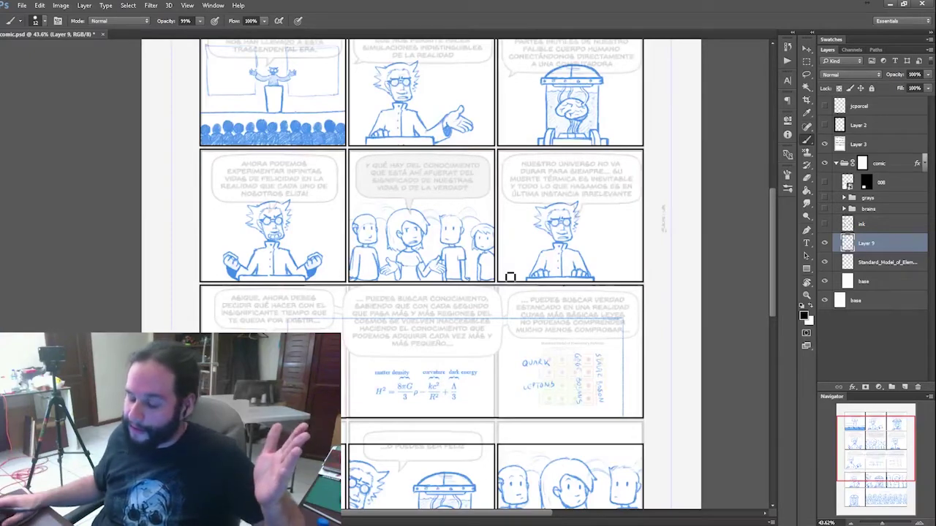
pyautogui.scroll(-3, 505, 270)
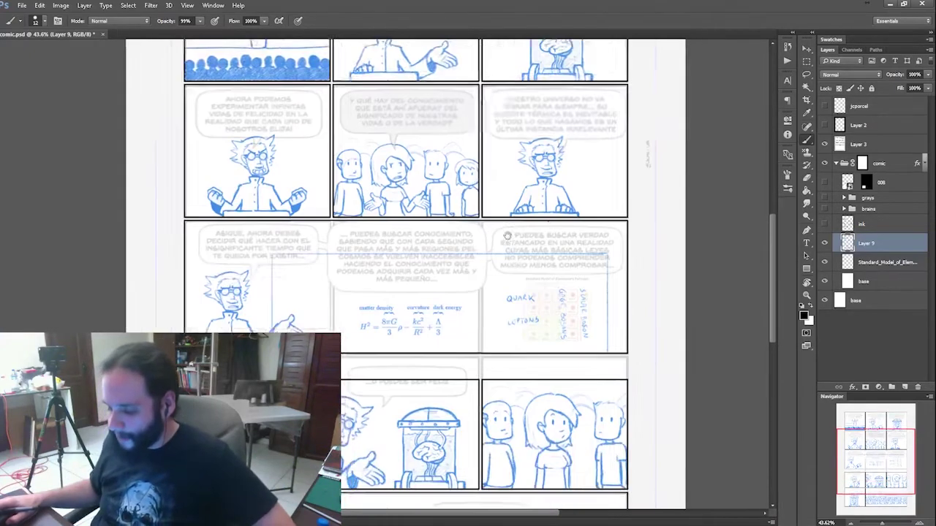
pyautogui.moveTo(502, 317); pyautogui.dragTo(513, 152)
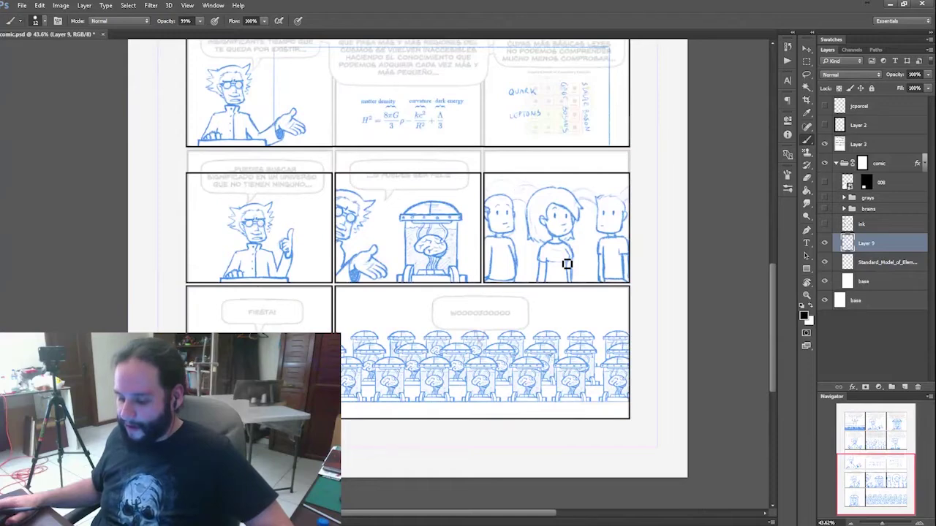
# Add a new layer above Layer 9 and outline the fourth-row speech balloons on it in black.
pyautogui.scroll(2, 241, 184)
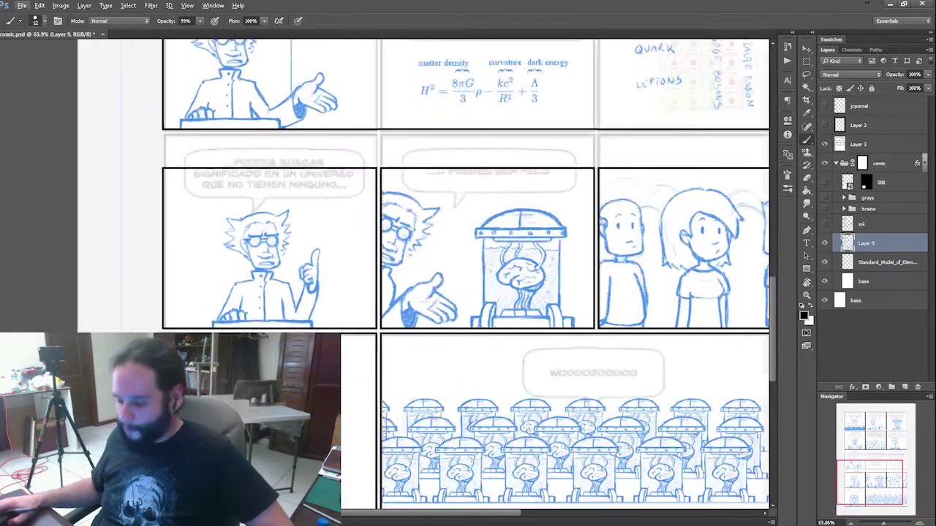
pyautogui.click(905, 387)
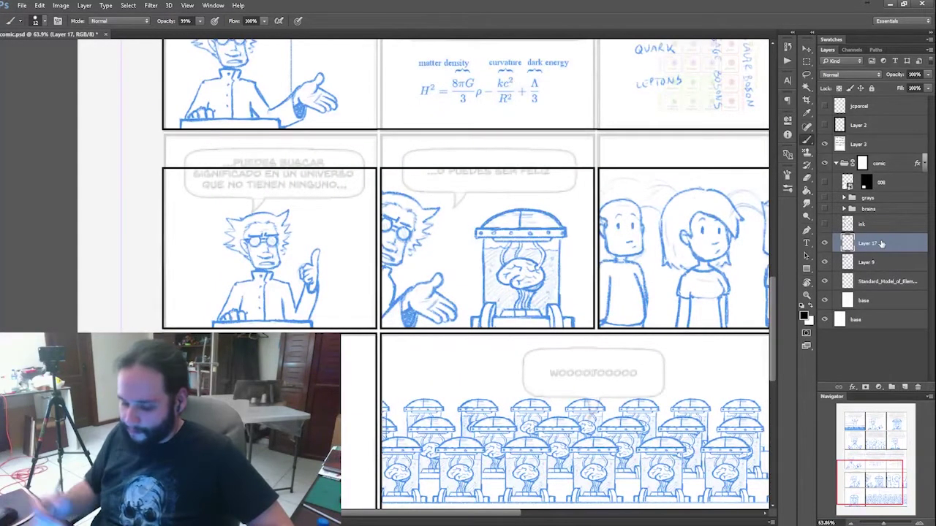
pyautogui.moveTo(185, 170)
pyautogui.mouseDown()
pyautogui.moveTo(254, 218)
pyautogui.moveTo(271, 207)
pyautogui.moveTo(338, 204)
pyautogui.moveTo(366, 170)
pyautogui.mouseUp()
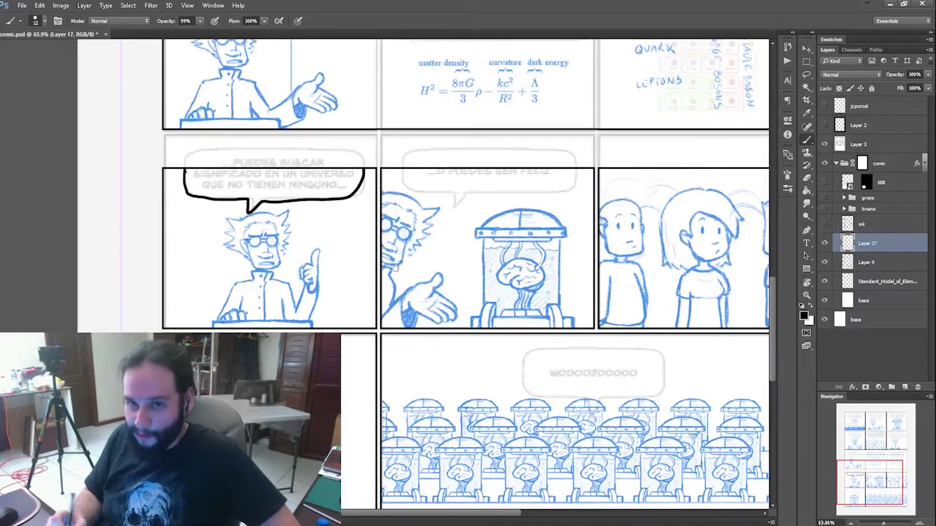
pyautogui.moveTo(390, 275); pyautogui.dragTo(359, 296)
pyautogui.moveTo(370, 189)
pyautogui.mouseDown()
pyautogui.moveTo(418, 232)
pyautogui.moveTo(557, 188)
pyautogui.moveTo(482, 430)
pyautogui.mouseUp()
# Outline the third-row speech balloons, hatching over the middle and last ones, and hide the new drawing layer.
pyautogui.moveTo(316, 203)
pyautogui.mouseDown()
pyautogui.moveTo(303, 228)
pyautogui.moveTo(355, 308)
pyautogui.moveTo(522, 299)
pyautogui.moveTo(541, 273)
pyautogui.moveTo(735, 284)
pyautogui.moveTo(386, 208)
pyautogui.moveTo(292, 228)
pyautogui.mouseUp()
pyautogui.moveTo(312, 280)
pyautogui.mouseDown()
pyautogui.moveTo(379, 234)
pyautogui.moveTo(470, 300)
pyautogui.moveTo(511, 214)
pyautogui.mouseUp()
pyautogui.moveTo(545, 281)
pyautogui.mouseDown()
pyautogui.moveTo(682, 246)
pyautogui.moveTo(728, 274)
pyautogui.mouseUp()
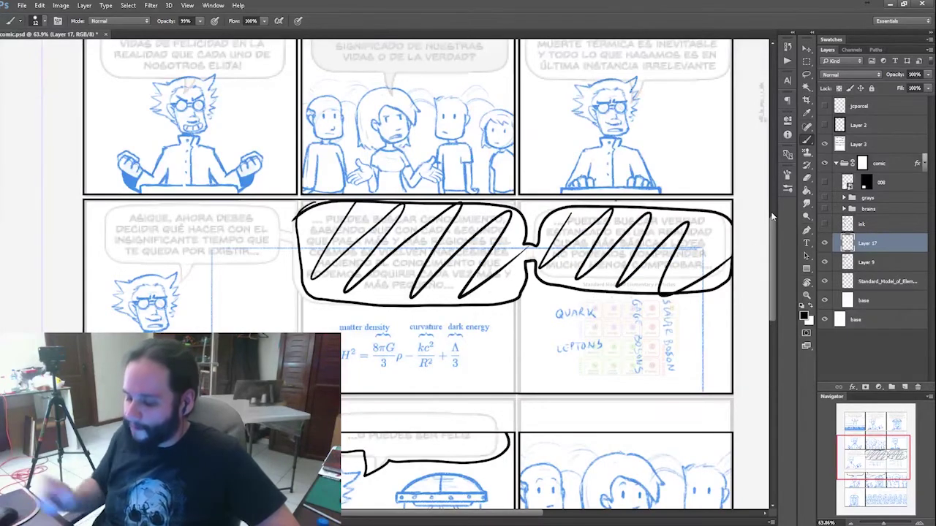
pyautogui.moveTo(283, 266)
pyautogui.mouseDown()
pyautogui.moveTo(459, 229)
pyautogui.moveTo(470, 210)
pyautogui.moveTo(449, 223)
pyautogui.mouseUp()
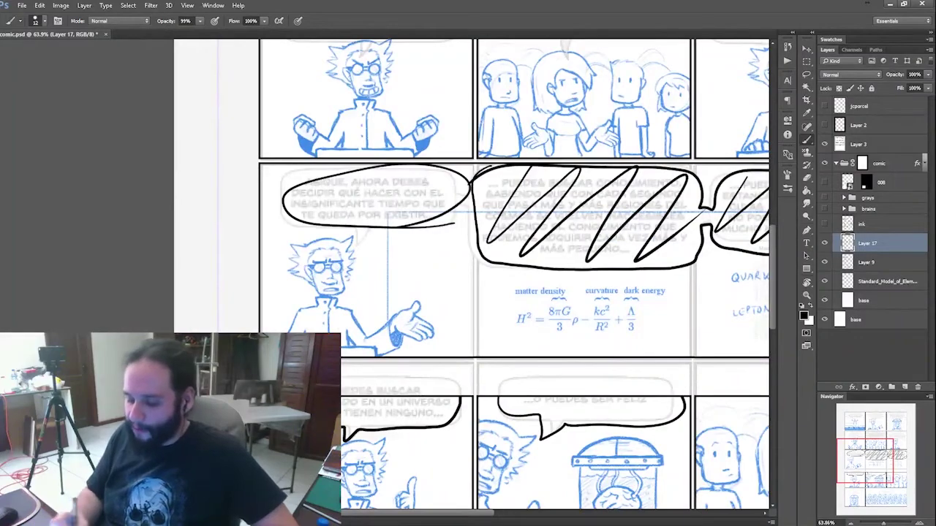
pyautogui.moveTo(656, 208); pyautogui.dragTo(486, 382)
pyautogui.moveTo(525, 315)
pyautogui.mouseDown()
pyautogui.moveTo(478, 325)
pyautogui.moveTo(644, 470)
pyautogui.moveTo(575, 261)
pyautogui.moveTo(564, 329)
pyautogui.mouseUp()
pyautogui.hotkey('ctrl', ',')
# Examine the blue sketch up close in the fourth-row characters and brain tank, and across the whole page and upper panels.
pyautogui.moveTo(548, 270)
pyautogui.mouseDown()
pyautogui.moveTo(546, 404)
pyautogui.moveTo(568, 285)
pyautogui.mouseUp()
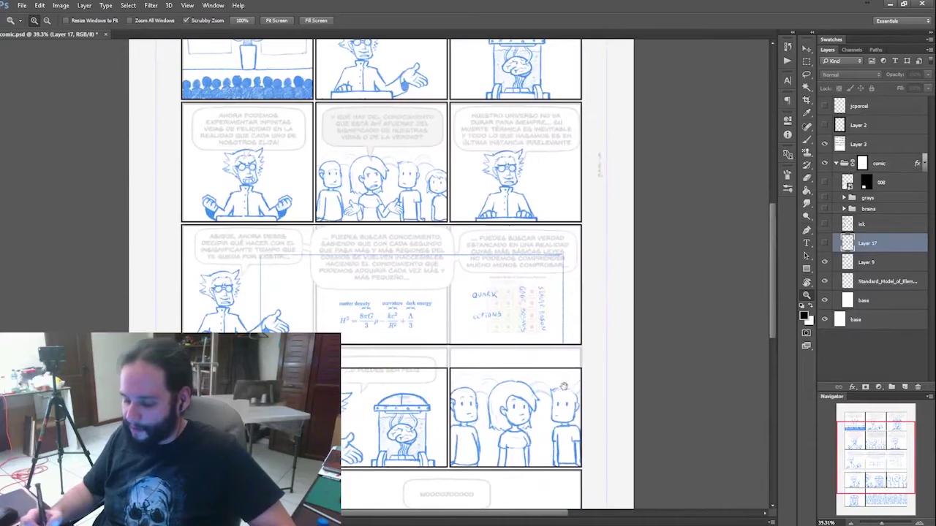
pyautogui.moveTo(564, 386); pyautogui.dragTo(565, 260)
pyautogui.moveTo(514, 298); pyautogui.dragTo(586, 286)
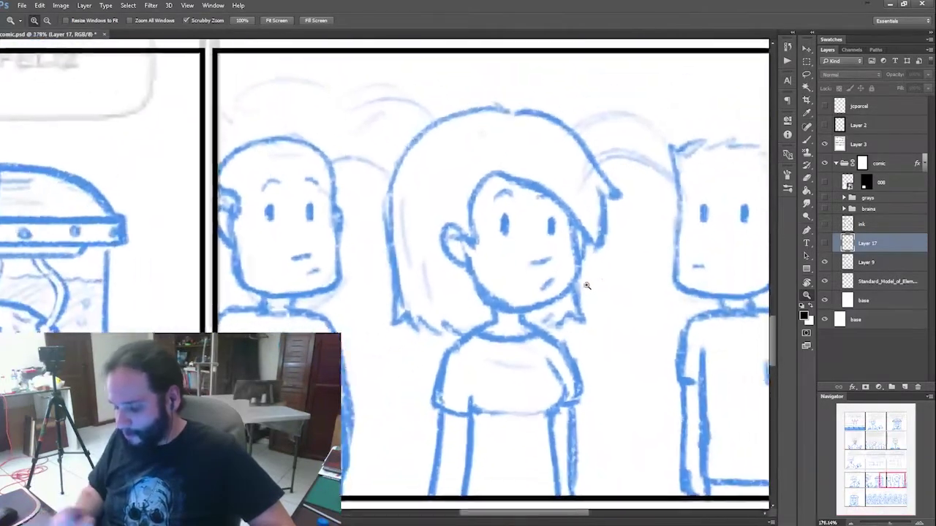
pyautogui.moveTo(350, 352); pyautogui.dragTo(498, 329)
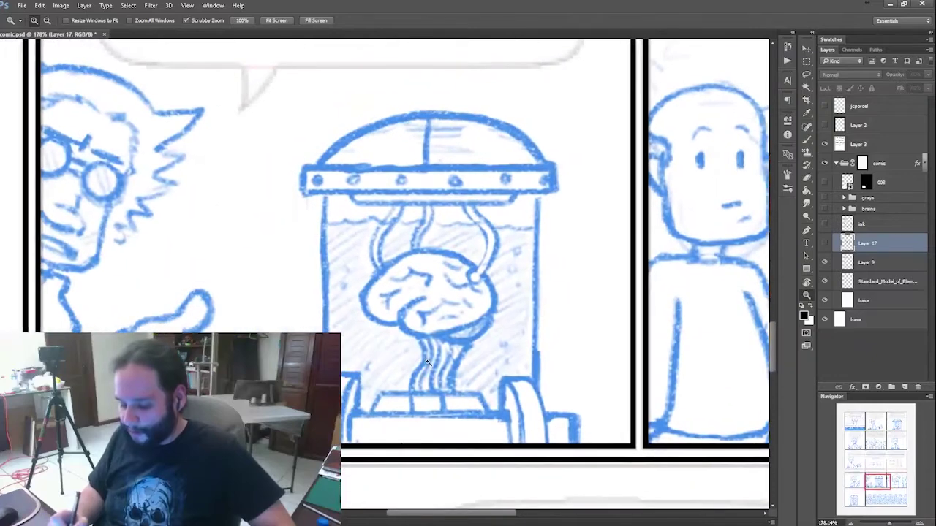
pyautogui.moveTo(427, 362); pyautogui.dragTo(406, 279)
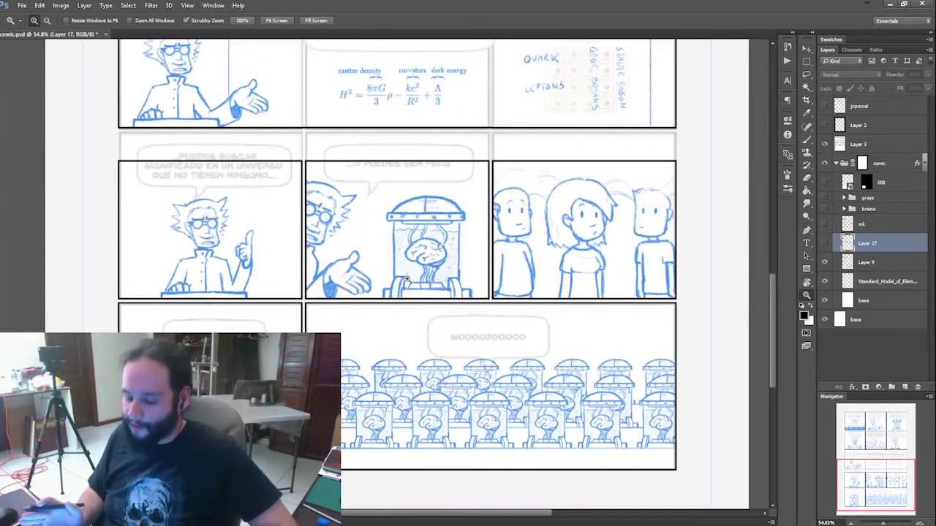
pyautogui.hotkey('ctrl', '0')
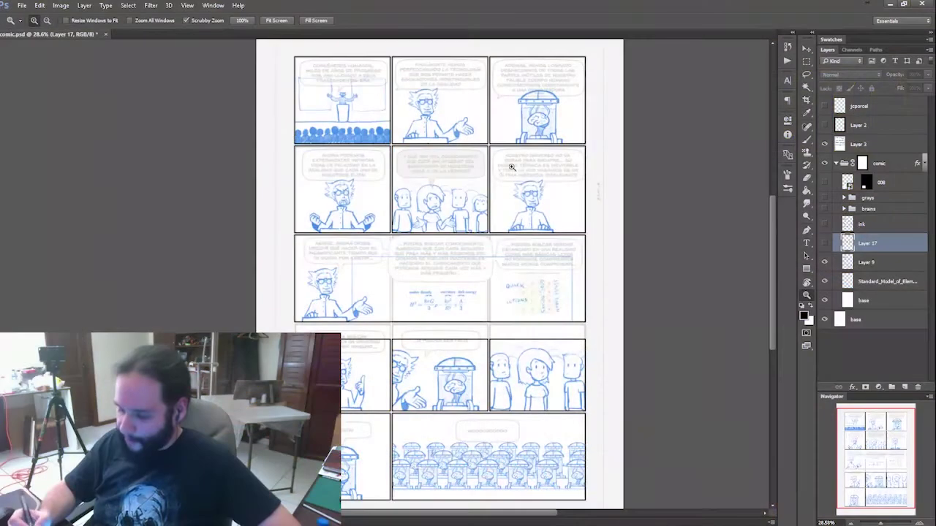
pyautogui.click(528, 178)
pyautogui.moveTo(528, 178); pyautogui.dragTo(524, 168)
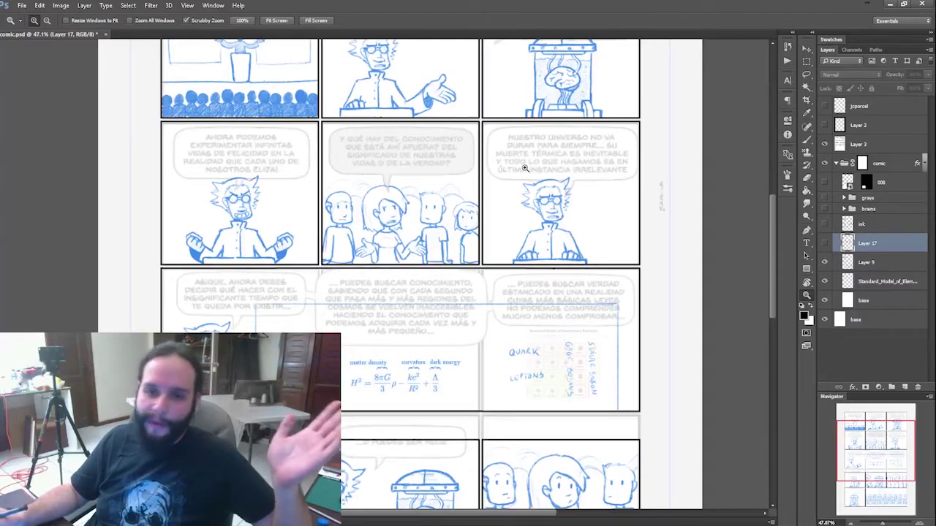
pyautogui.scroll(3, 524, 168)
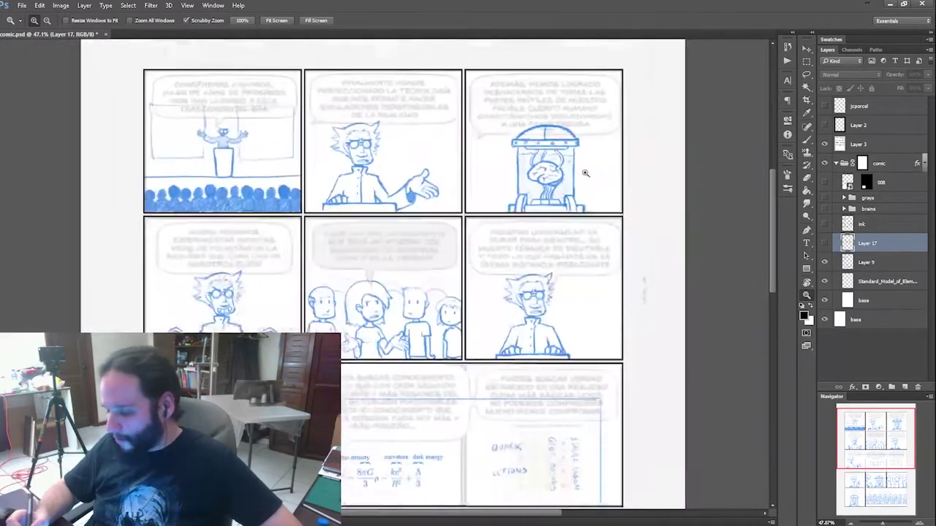
pyautogui.moveTo(561, 175); pyautogui.dragTo(589, 155)
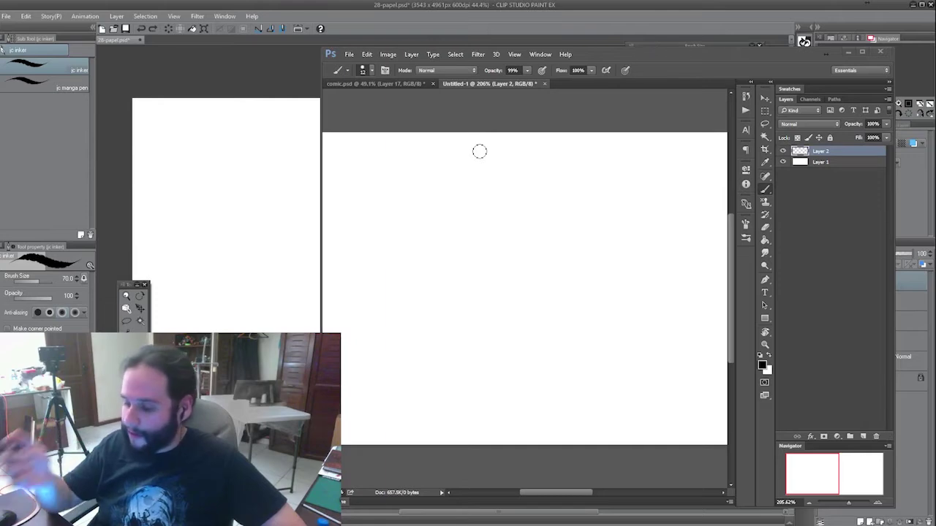
# Maximize the window with the blank Untitled-1 document and draw wavy black test strokes with the 12 px hard brush.
pyautogui.click(861, 52)
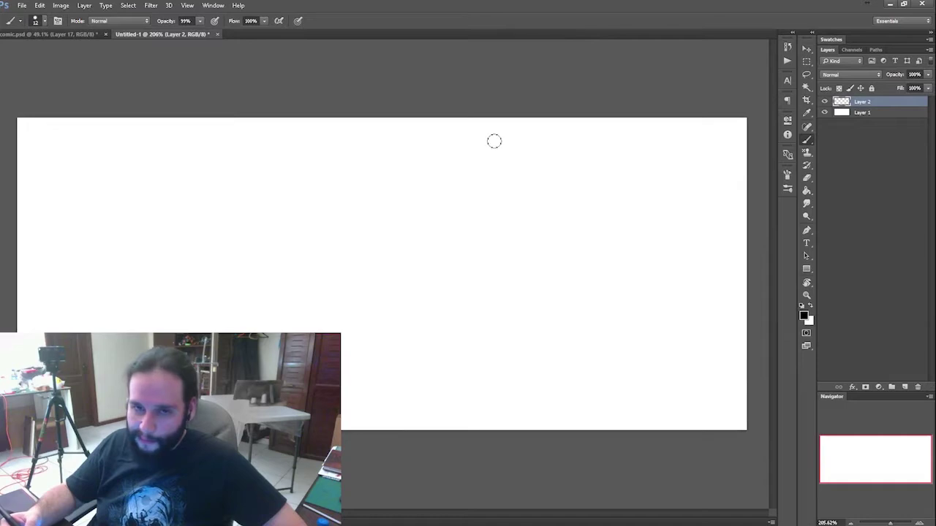
pyautogui.rightClick(528, 98)
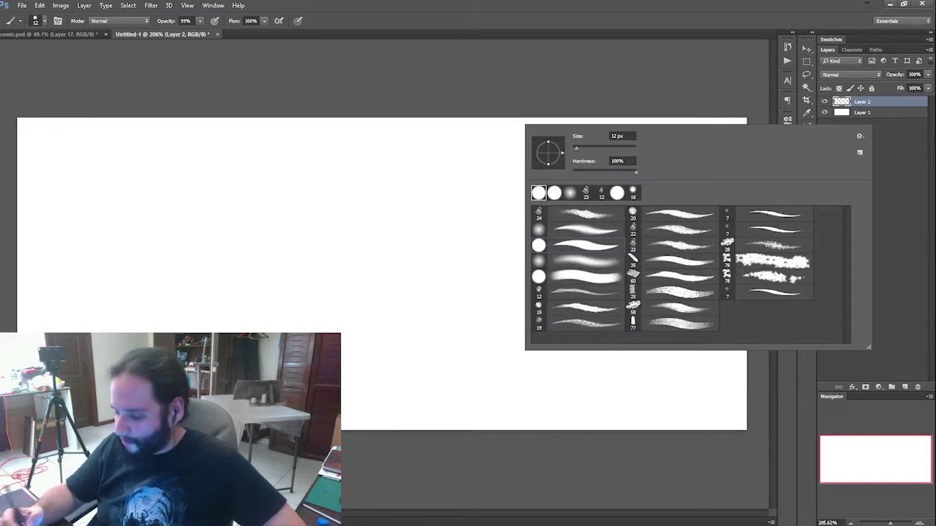
pyautogui.moveTo(387, 202)
pyautogui.mouseDown()
pyautogui.moveTo(568, 180)
pyautogui.moveTo(641, 136)
pyautogui.mouseUp()
pyautogui.moveTo(346, 274)
pyautogui.mouseDown()
pyautogui.moveTo(410, 238)
pyautogui.moveTo(437, 249)
pyautogui.moveTo(435, 282)
pyautogui.moveTo(462, 288)
pyautogui.moveTo(564, 217)
pyautogui.moveTo(582, 220)
pyautogui.moveTo(581, 239)
pyautogui.moveTo(640, 195)
pyautogui.mouseUp()
pyautogui.scroll(5, 621, 219)
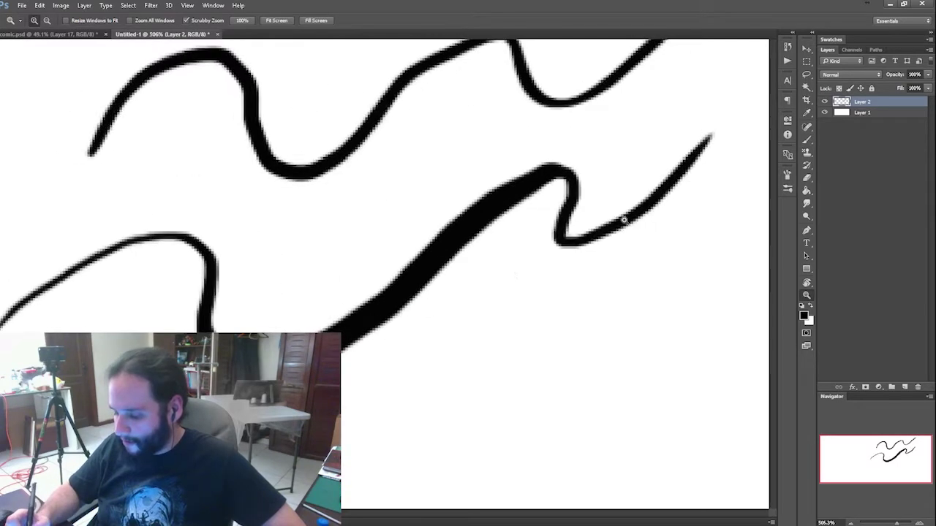
# Draw several more diagonal brush test strokes below the wavy lines on Layer 2 of Untitled-1.
pyautogui.moveTo(406, 364)
pyautogui.mouseDown()
pyautogui.moveTo(503, 316)
pyautogui.moveTo(761, 241)
pyautogui.mouseUp()
pyautogui.moveTo(432, 414)
pyautogui.mouseDown()
pyautogui.moveTo(451, 397)
pyautogui.moveTo(736, 322)
pyautogui.mouseUp()
pyautogui.moveTo(497, 444); pyautogui.dragTo(678, 395)
pyautogui.moveTo(524, 405)
pyautogui.mouseDown()
pyautogui.moveTo(474, 420)
pyautogui.moveTo(507, 401)
pyautogui.moveTo(624, 372)
pyautogui.moveTo(660, 348)
pyautogui.mouseUp()
pyautogui.moveTo(699, 215)
pyautogui.mouseDown()
pyautogui.moveTo(706, 288)
pyautogui.moveTo(543, 457)
pyautogui.mouseUp()
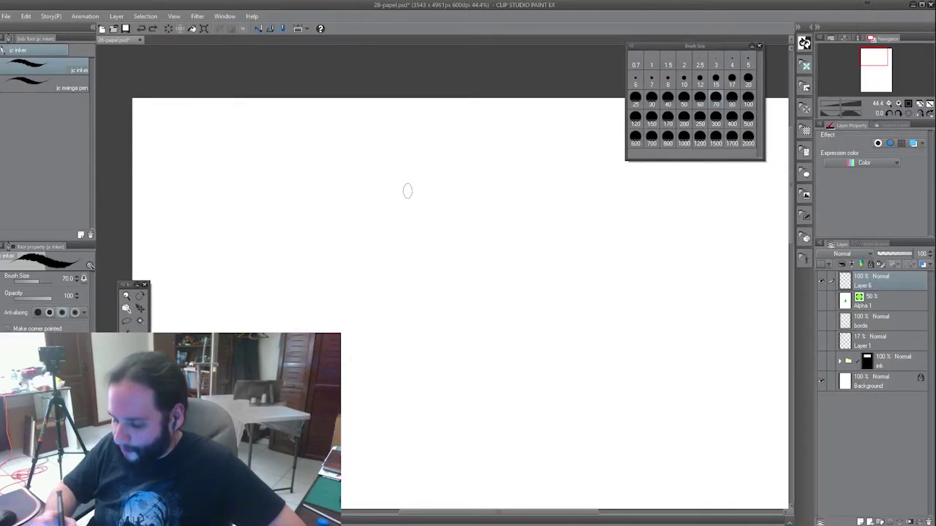
# In Clip Studio Paint, set the jc inker brush size to 80 and draw long looping test strokes of varying thickness.
pyautogui.click(731, 99)
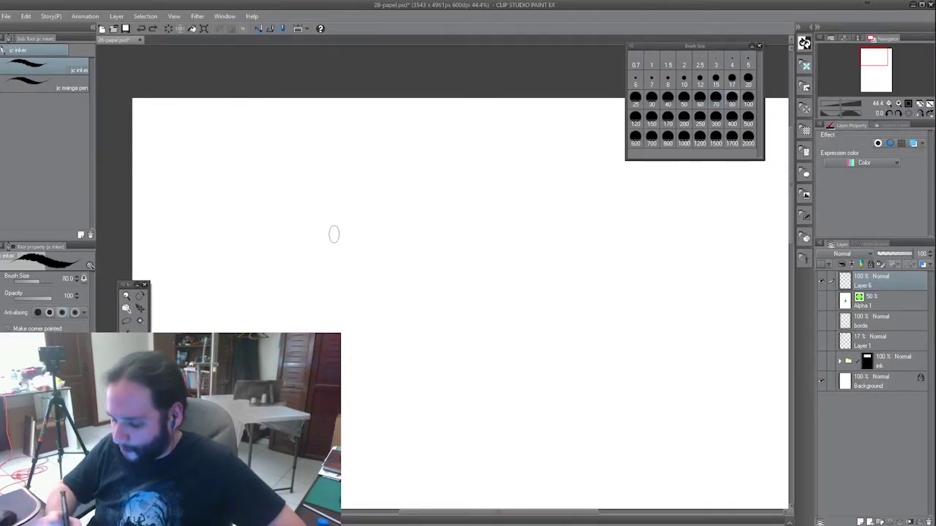
pyautogui.moveTo(386, 200)
pyautogui.mouseDown()
pyautogui.moveTo(464, 174)
pyautogui.moveTo(456, 189)
pyautogui.moveTo(352, 252)
pyautogui.moveTo(360, 272)
pyautogui.moveTo(468, 227)
pyautogui.moveTo(395, 280)
pyautogui.moveTo(460, 248)
pyautogui.moveTo(468, 260)
pyautogui.moveTo(442, 291)
pyautogui.moveTo(590, 242)
pyautogui.mouseUp()
pyautogui.moveTo(370, 343)
pyautogui.mouseDown()
pyautogui.moveTo(515, 271)
pyautogui.moveTo(575, 255)
pyautogui.moveTo(595, 267)
pyautogui.moveTo(467, 331)
pyautogui.moveTo(403, 380)
pyautogui.moveTo(435, 400)
pyautogui.moveTo(662, 302)
pyautogui.mouseUp()
# Draw a cluster of short tapered hatching strokes above the looping test strokes with the jc inker brush.
pyautogui.moveTo(402, 205); pyautogui.dragTo(537, 150)
pyautogui.moveTo(448, 201); pyautogui.dragTo(490, 184)
pyautogui.moveTo(429, 218); pyautogui.dragTo(523, 182)
pyautogui.moveTo(480, 206); pyautogui.dragTo(522, 191)
pyautogui.moveTo(444, 219)
pyautogui.mouseDown()
pyautogui.moveTo(524, 189)
pyautogui.moveTo(538, 195)
pyautogui.mouseUp()
pyautogui.moveTo(474, 227)
pyautogui.mouseDown()
pyautogui.moveTo(540, 194)
pyautogui.moveTo(486, 233)
pyautogui.moveTo(516, 218)
pyautogui.mouseUp()
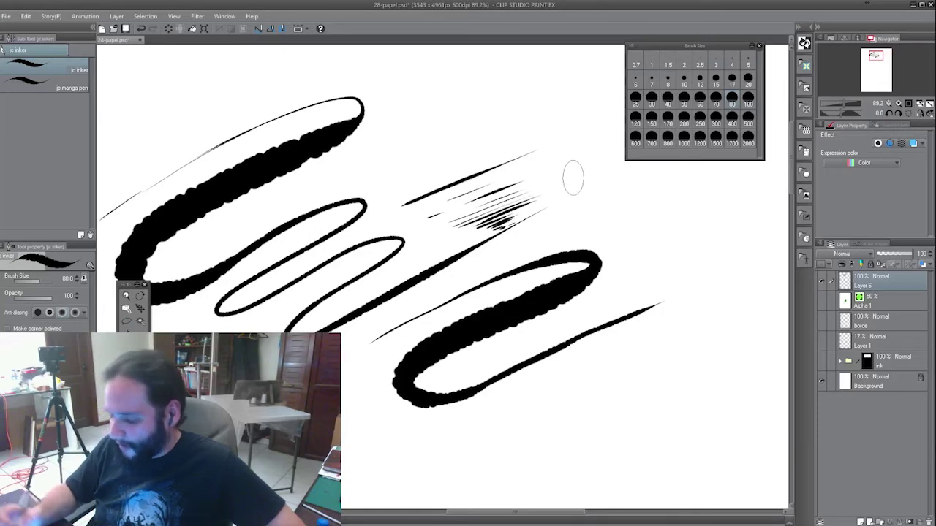
# Draw vertical hatching beside the tapered strokes with the size 80 brush, and a finer set with the brush size at 12.
pyautogui.moveTo(560, 137)
pyautogui.mouseDown()
pyautogui.moveTo(559, 196)
pyautogui.moveTo(575, 168)
pyautogui.moveTo(579, 183)
pyautogui.moveTo(603, 216)
pyautogui.mouseUp()
pyautogui.click(700, 78)
pyautogui.moveTo(616, 174); pyautogui.dragTo(608, 219)
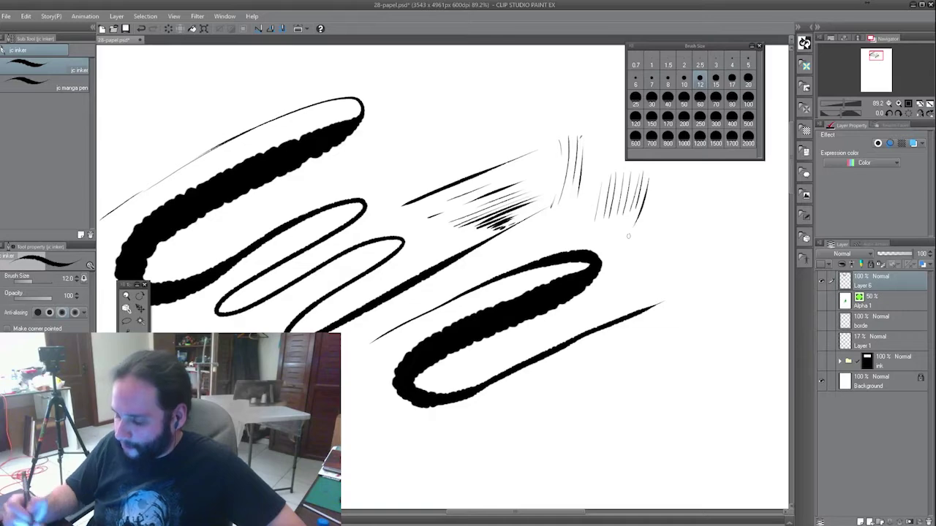
# Draw several diagonal tapered strokes above the first hatching cluster with the size 12 jc inker brush.
pyautogui.moveTo(401, 177); pyautogui.dragTo(505, 98)
pyautogui.moveTo(452, 158); pyautogui.dragTo(508, 100)
pyautogui.moveTo(480, 152); pyautogui.dragTo(524, 107)
pyautogui.moveTo(512, 146); pyautogui.dragTo(543, 93)
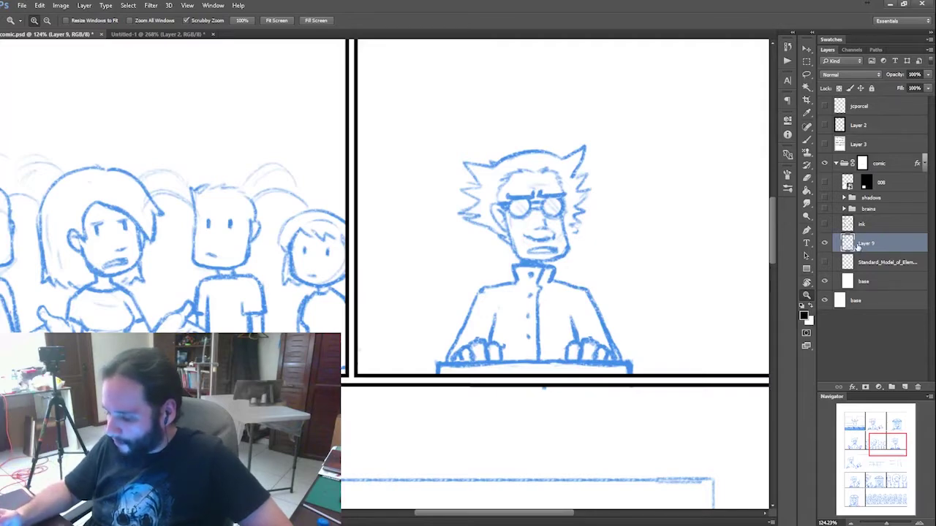
# In Photoshop, create a new layer above the blue sketch on Layer 9 and pick a brush preset for inking.
pyautogui.click(892, 387)
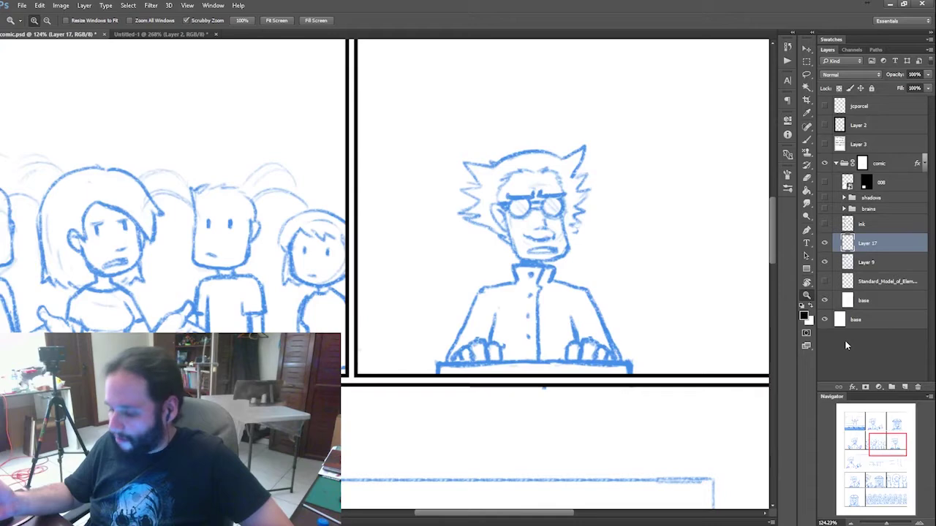
pyautogui.moveTo(621, 238); pyautogui.dragTo(628, 248)
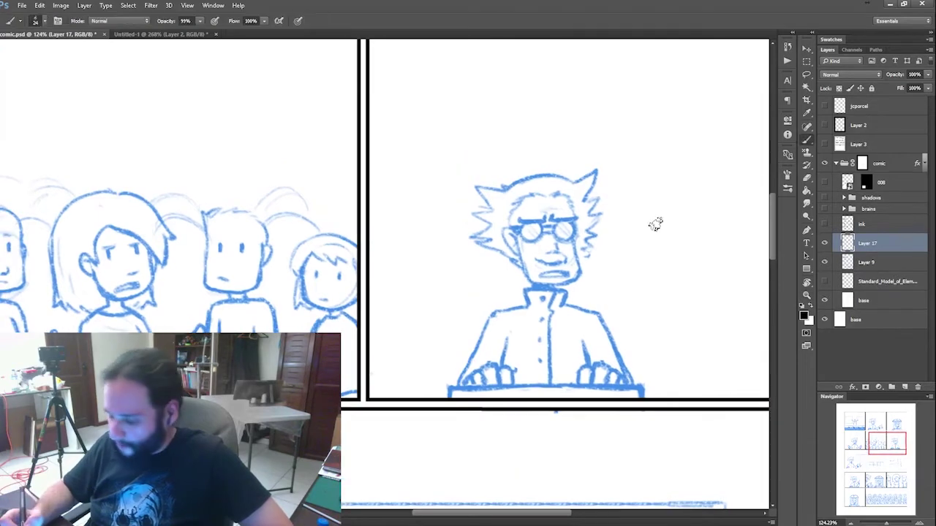
pyautogui.rightClick(639, 137)
pyautogui.click(642, 257)
# Lower the opacity of the blue pencil sketch on Layer 9 and make Layer 17 the active layer.
pyautogui.click(871, 370)
pyautogui.click(824, 243)
pyautogui.click(824, 243)
pyautogui.click(825, 262)
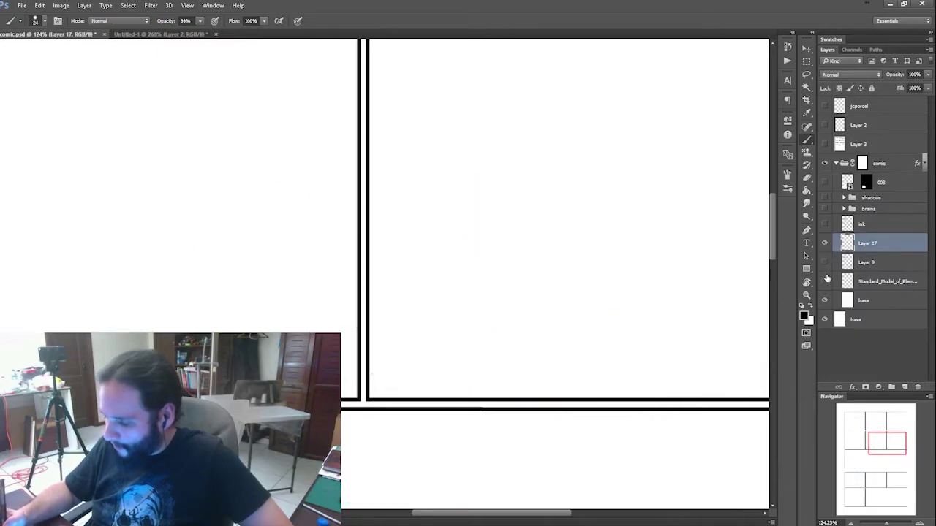
pyautogui.click(852, 263)
pyautogui.moveTo(897, 75); pyautogui.dragTo(864, 70)
pyautogui.click(863, 245)
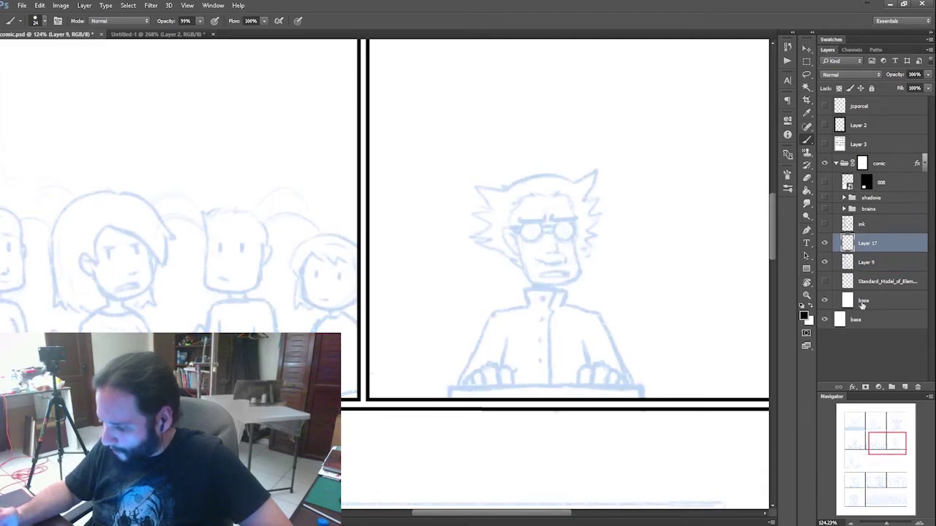
# Draw a few ink strokes over the sketched head of the scientist at the podium on Layer 17.
pyautogui.moveTo(660, 256); pyautogui.dragTo(593, 215)
pyautogui.moveTo(500, 204); pyautogui.dragTo(507, 243)
pyautogui.moveTo(450, 209)
pyautogui.mouseDown()
pyautogui.moveTo(465, 248)
pyautogui.moveTo(507, 242)
pyautogui.mouseUp()
pyautogui.moveTo(564, 171)
pyautogui.mouseDown()
pyautogui.moveTo(587, 199)
pyautogui.moveTo(557, 190)
pyautogui.moveTo(544, 247)
pyautogui.mouseUp()
pyautogui.moveTo(513, 218); pyautogui.dragTo(521, 213)
# Hide Layer 17 and the Layer 9 sketch, and show the finished ink layer.
pyautogui.press('z')
pyautogui.moveTo(635, 265)
pyautogui.mouseDown()
pyautogui.moveTo(532, 291)
pyautogui.moveTo(549, 276)
pyautogui.mouseUp()
pyautogui.moveTo(651, 210); pyautogui.dragTo(611, 187)
pyautogui.click(825, 243)
pyautogui.click(825, 225)
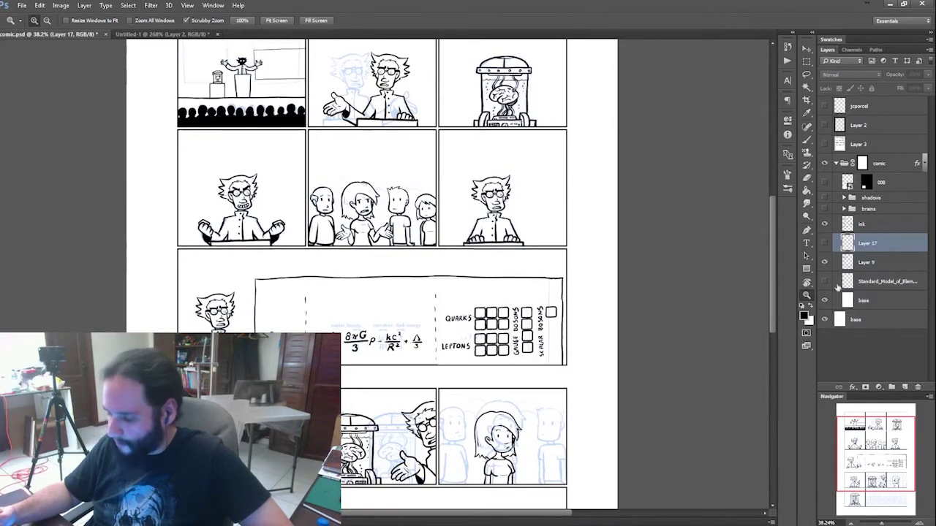
pyautogui.click(825, 261)
# Examine the inked panels up close, from the opening rows down to the last row of the comic page.
pyautogui.moveTo(606, 163)
pyautogui.mouseDown()
pyautogui.moveTo(617, 282)
pyautogui.moveTo(617, 243)
pyautogui.mouseUp()
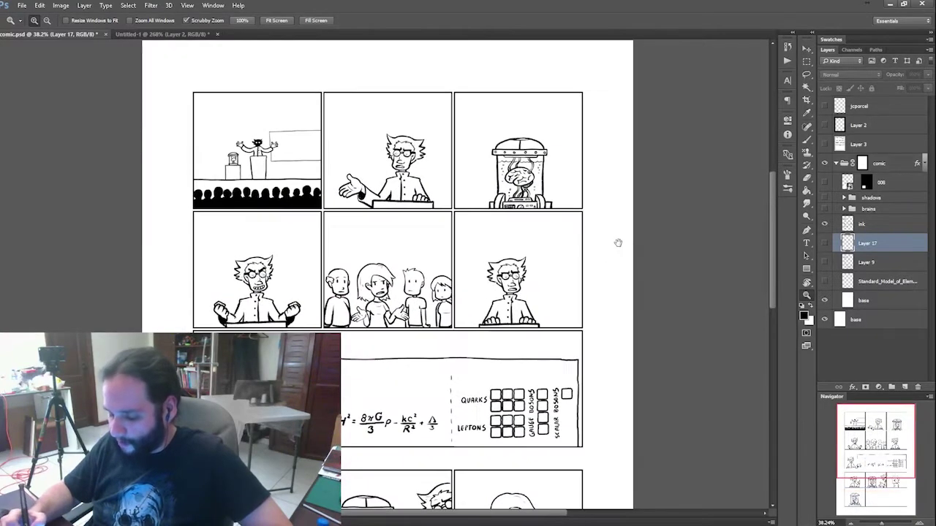
pyautogui.scroll(8, 577, 278)
pyautogui.moveTo(553, 301); pyautogui.dragTo(584, 147)
pyautogui.moveTo(295, 291); pyautogui.dragTo(485, 202)
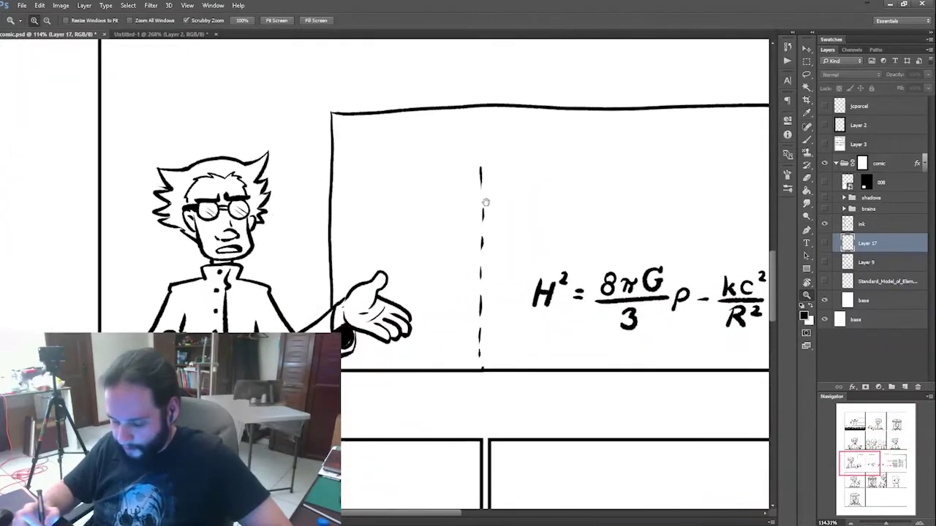
pyautogui.moveTo(650, 455); pyautogui.dragTo(568, 226)
pyautogui.moveTo(624, 382)
pyautogui.mouseDown()
pyautogui.moveTo(616, 228)
pyautogui.moveTo(540, 119)
pyautogui.mouseUp()
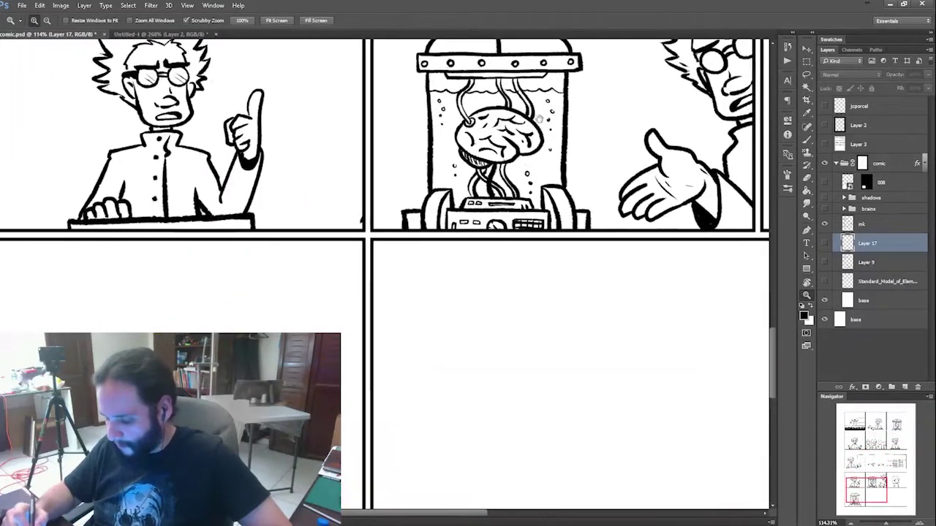
pyautogui.scroll(-4, 589, 271)
pyautogui.moveTo(526, 237); pyautogui.dragTo(526, 235)
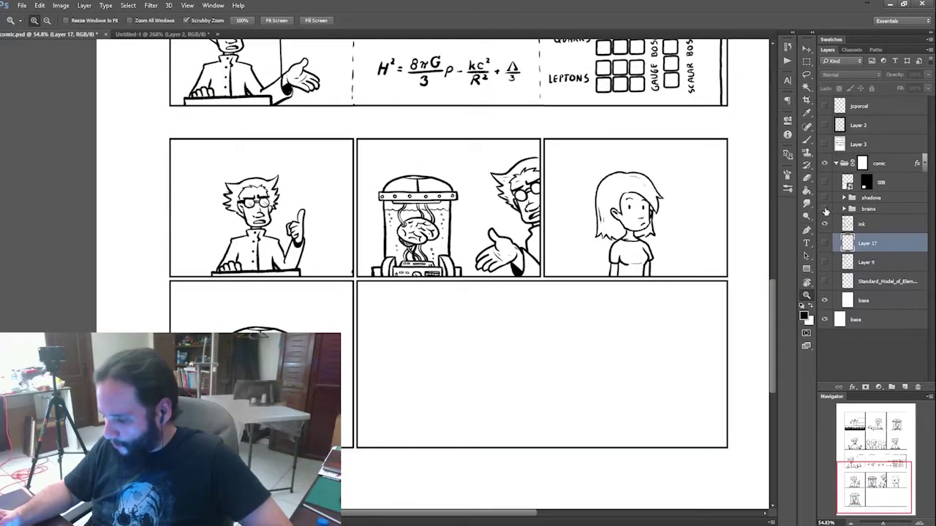
# Show the brains group in the last panel, toggling it off and on to compare the page.
pyautogui.click(825, 210)
pyautogui.moveTo(715, 227); pyautogui.dragTo(644, 185)
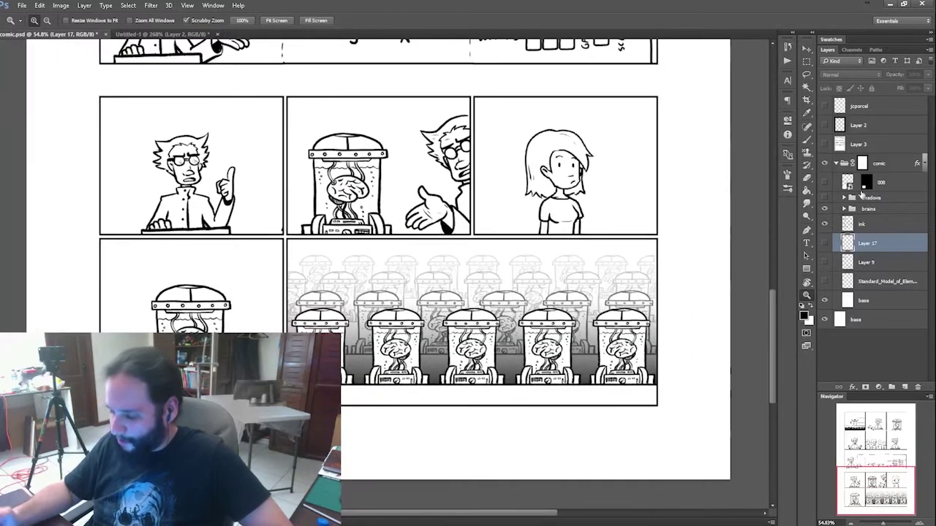
pyautogui.click(825, 210)
pyautogui.click(825, 210)
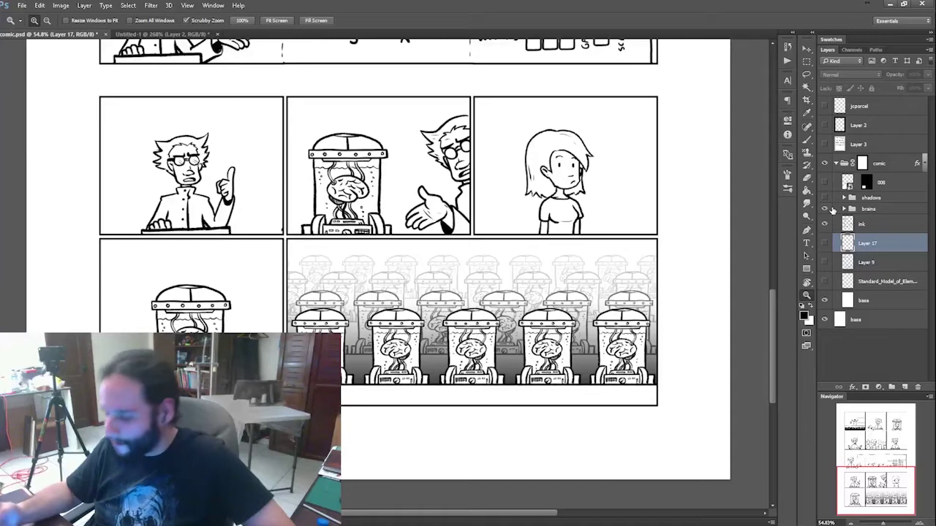
pyautogui.click(825, 210)
pyautogui.click(825, 210)
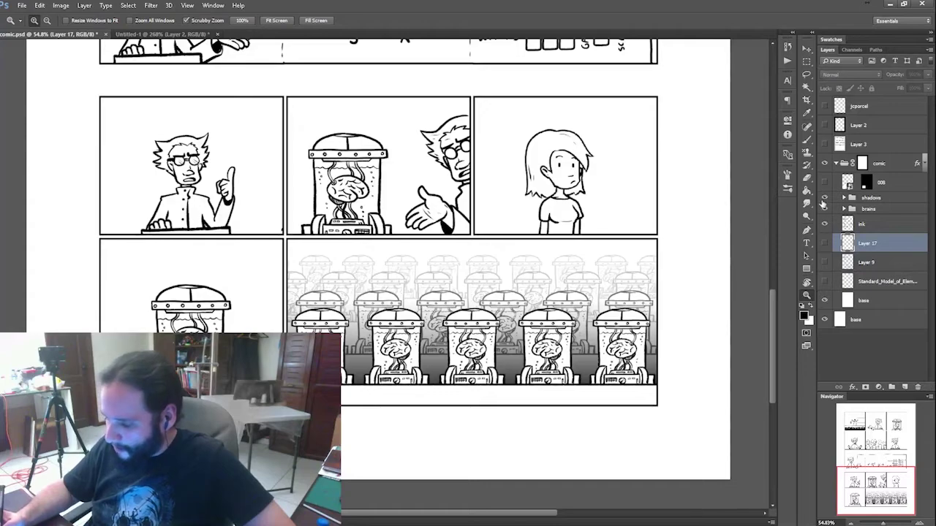
# Show the shadows group, expand it and check what its Layer 16 shades by toggling that layer.
pyautogui.click(824, 198)
pyautogui.scroll(10, 805, 192)
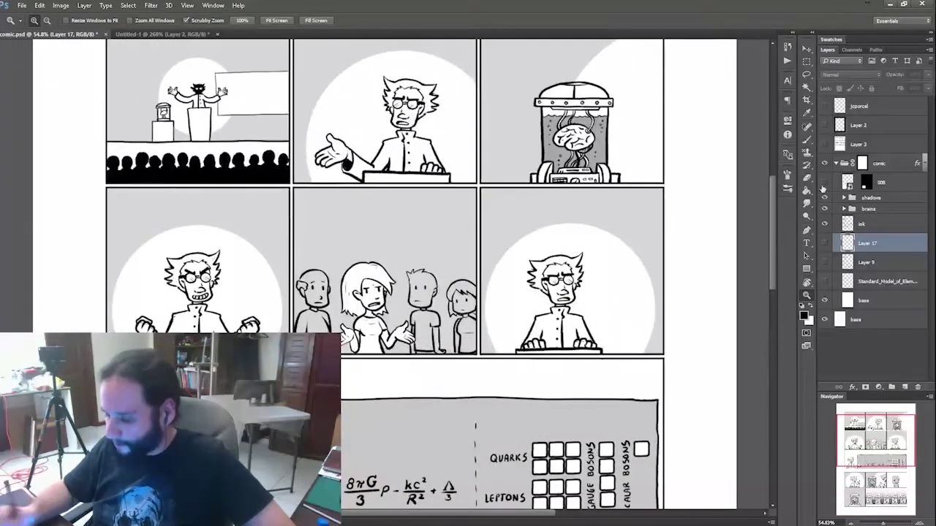
pyautogui.click(872, 198)
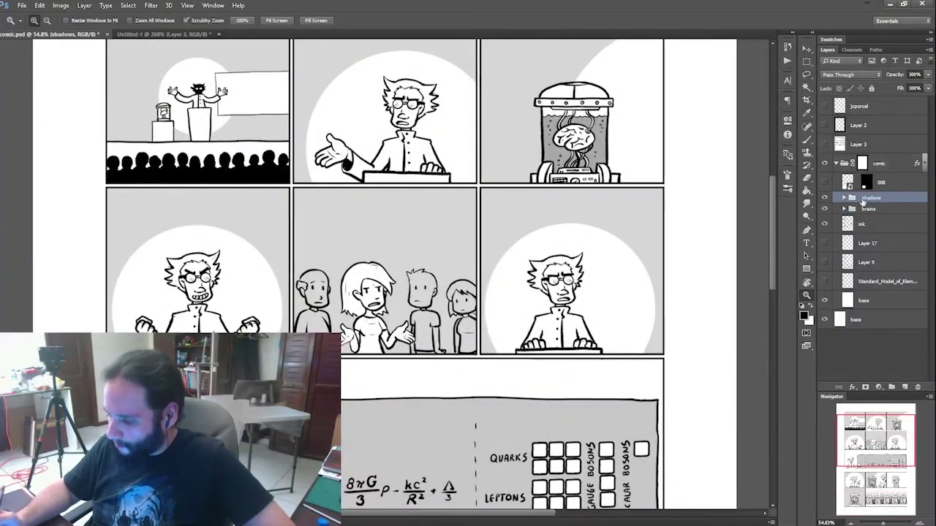
pyautogui.click(844, 197)
pyautogui.click(874, 213)
pyautogui.click(825, 212)
# Add a new layer above Layer 16 in the shadows group and hide Layer 16.
pyautogui.moveTo(695, 234); pyautogui.dragTo(651, 275)
pyautogui.moveTo(575, 203); pyautogui.dragTo(608, 263)
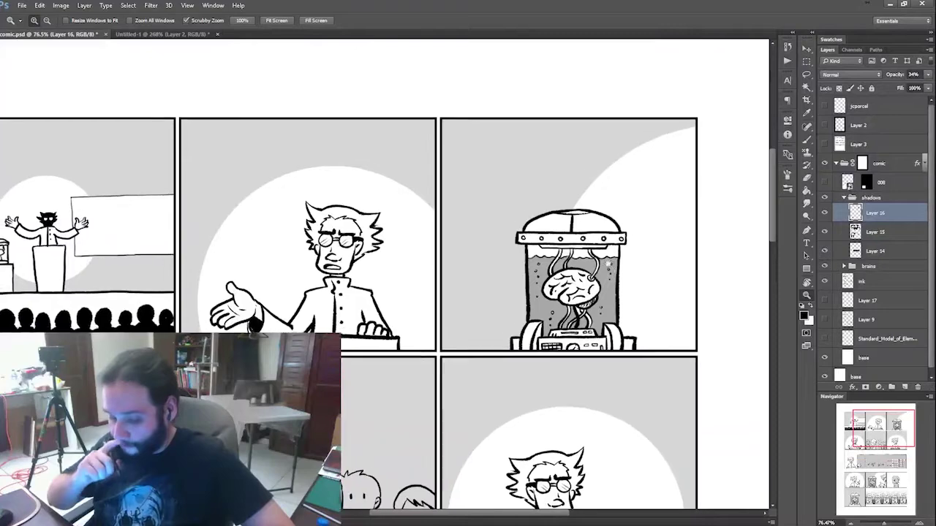
pyautogui.click(902, 386)
pyautogui.click(825, 231)
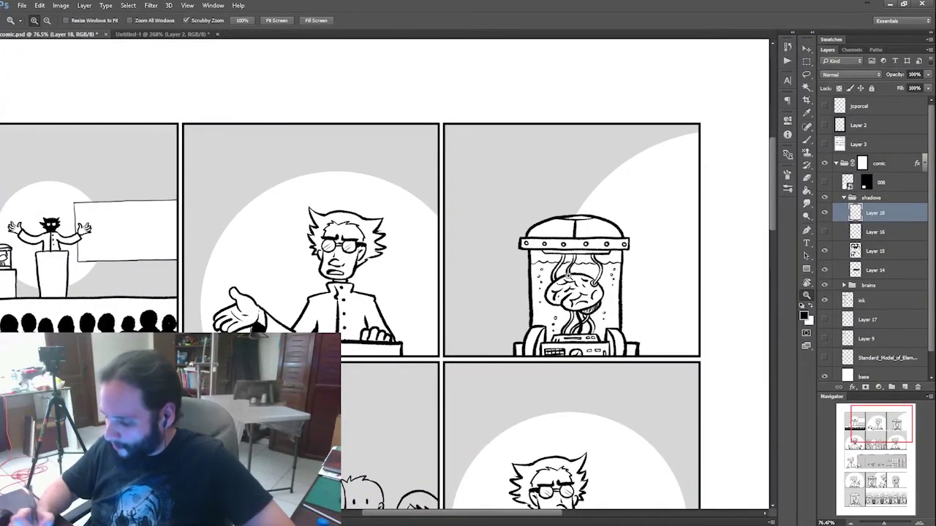
# Fill the liquid areas around the brain in the third panel's jar with black using the Paint Bucket.
pyautogui.moveTo(554, 273); pyautogui.dragTo(585, 239)
pyautogui.press('g')
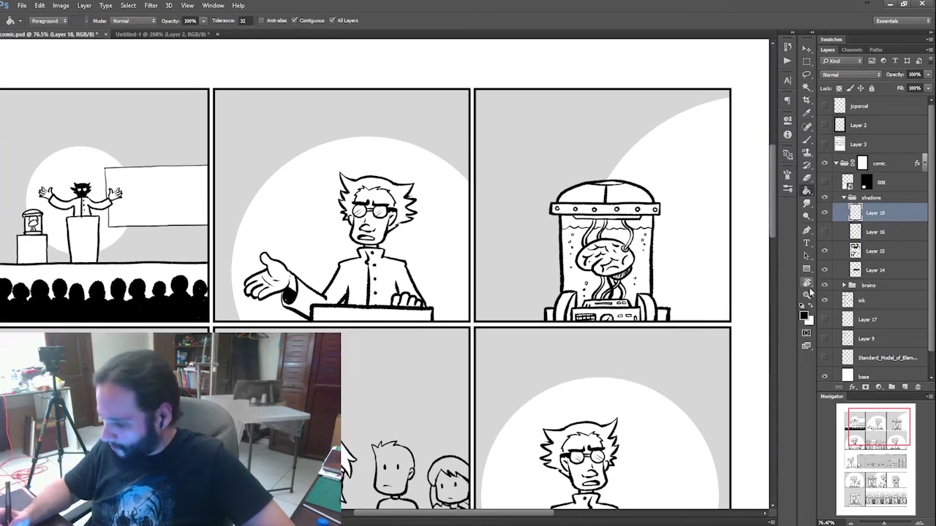
pyautogui.click(588, 254)
pyautogui.click(597, 231)
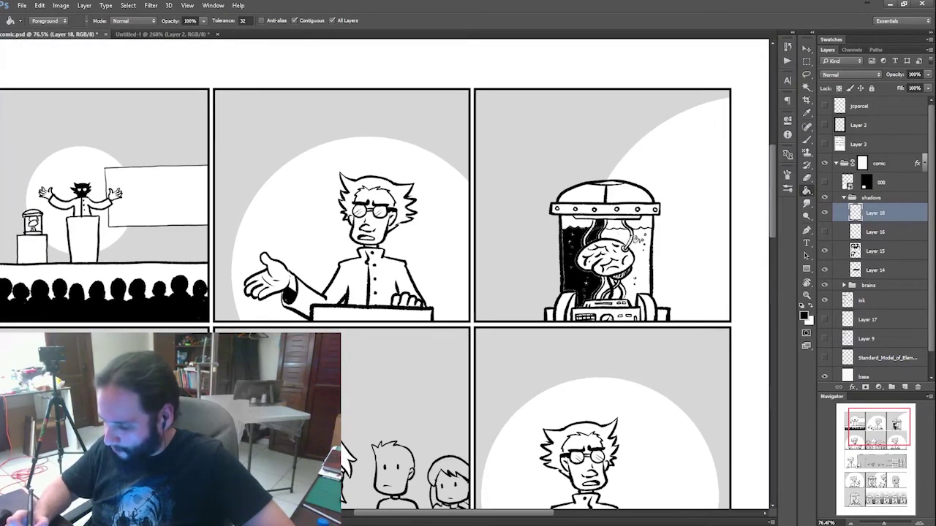
pyautogui.click(638, 268)
pyautogui.click(617, 296)
# Set Layer 18's opacity to 29% and erase the fill between the tubes above the jar's liquid line.
pyautogui.press('z')
pyautogui.moveTo(640, 292)
pyautogui.mouseDown()
pyautogui.moveTo(682, 286)
pyautogui.moveTo(618, 338)
pyautogui.mouseUp()
pyautogui.press('b')
pyautogui.moveTo(893, 76); pyautogui.dragTo(857, 73)
pyautogui.press('e')
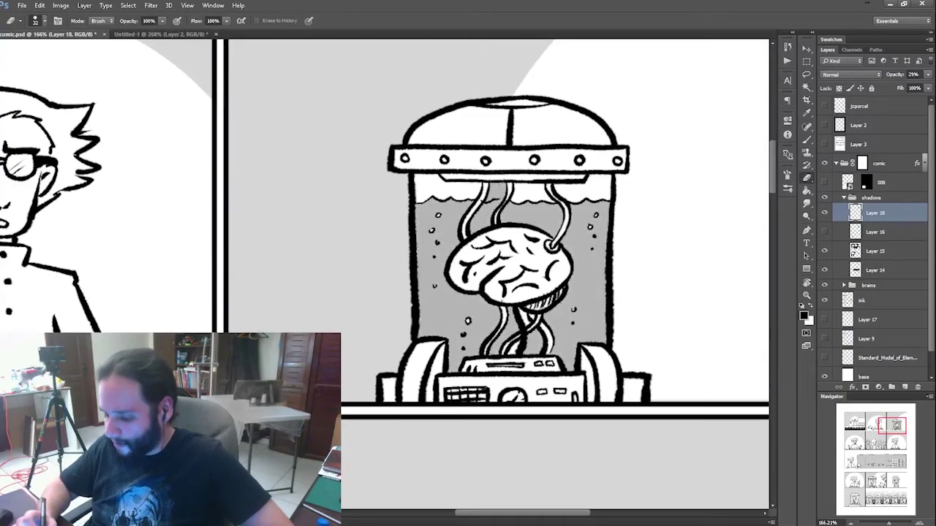
pyautogui.moveTo(491, 196); pyautogui.dragTo(496, 192)
# Delete Layer 18 and make the original jar shading on Layer 16 visible again.
pyautogui.press('z')
pyautogui.moveTo(647, 255)
pyautogui.mouseDown()
pyautogui.moveTo(559, 257)
pyautogui.moveTo(574, 257)
pyautogui.mouseUp()
pyautogui.moveTo(895, 219); pyautogui.dragTo(918, 386)
pyautogui.click(826, 214)
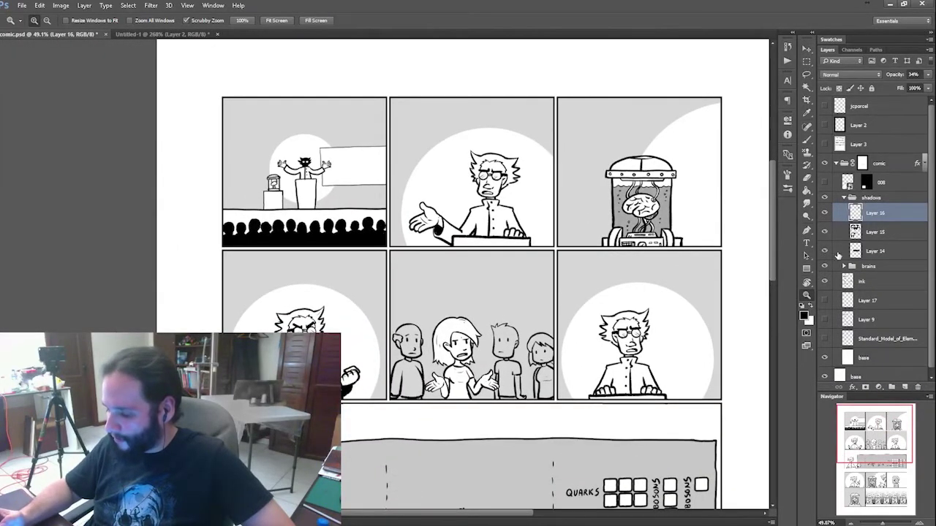
# Set the opacity of shadow Layer 15 to 23% and of shadow Layer 14 to 29%.
pyautogui.click(877, 233)
pyautogui.moveTo(905, 76)
pyautogui.mouseDown()
pyautogui.moveTo(916, 76)
pyautogui.moveTo(895, 76)
pyautogui.mouseUp()
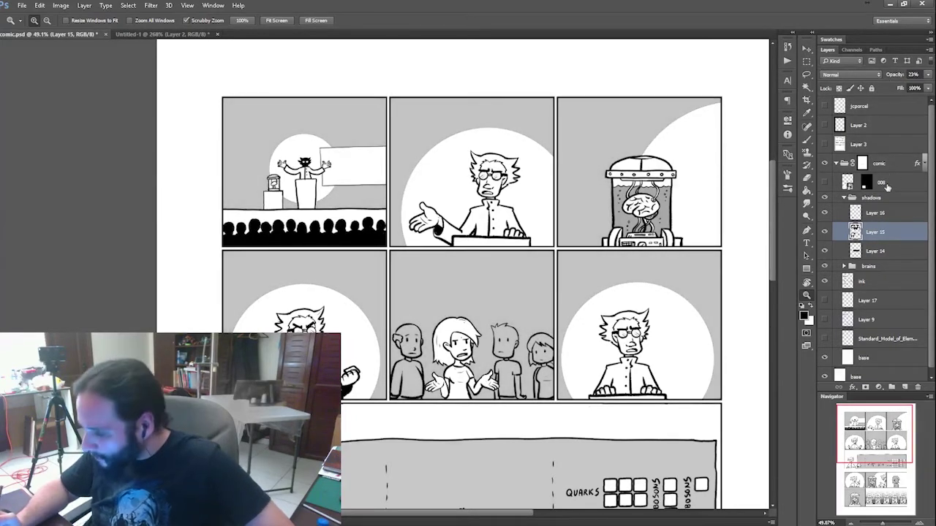
pyautogui.click(881, 213)
pyautogui.click(876, 251)
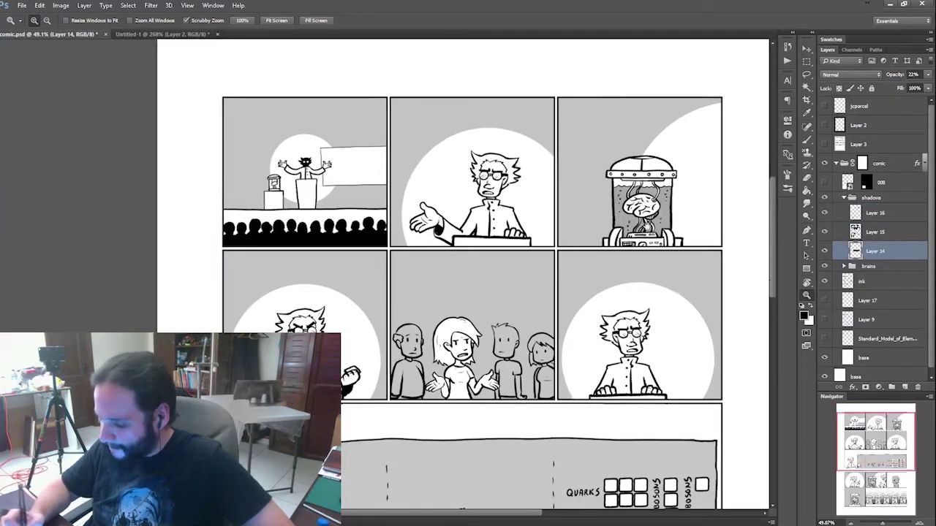
pyautogui.scroll(-3, 664, 269)
pyautogui.moveTo(891, 77)
pyautogui.mouseDown()
pyautogui.moveTo(925, 75)
pyautogui.moveTo(893, 76)
pyautogui.mouseUp()
pyautogui.moveTo(637, 364); pyautogui.dragTo(635, 283)
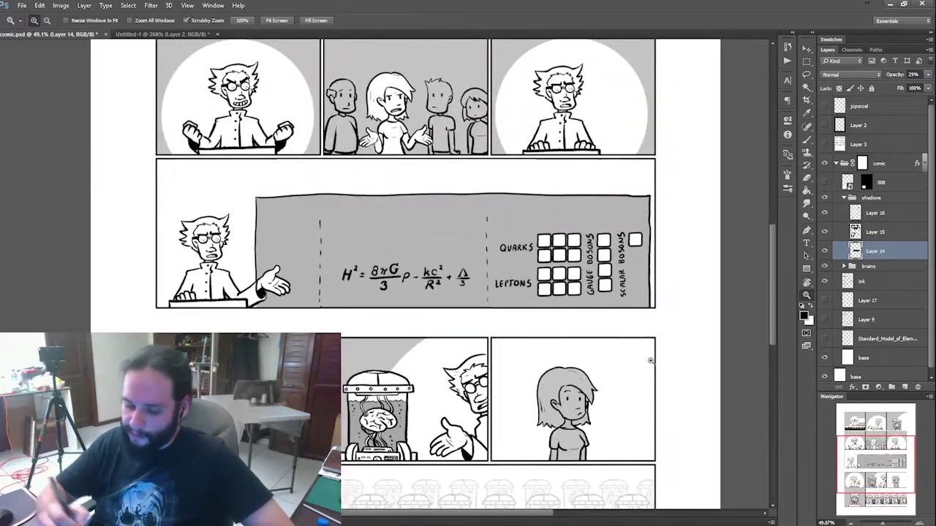
# Close the comic document and switch to the VOL-3.indd book layout in InDesign.
pyautogui.click(105, 35)
pyautogui.click(455, 199)
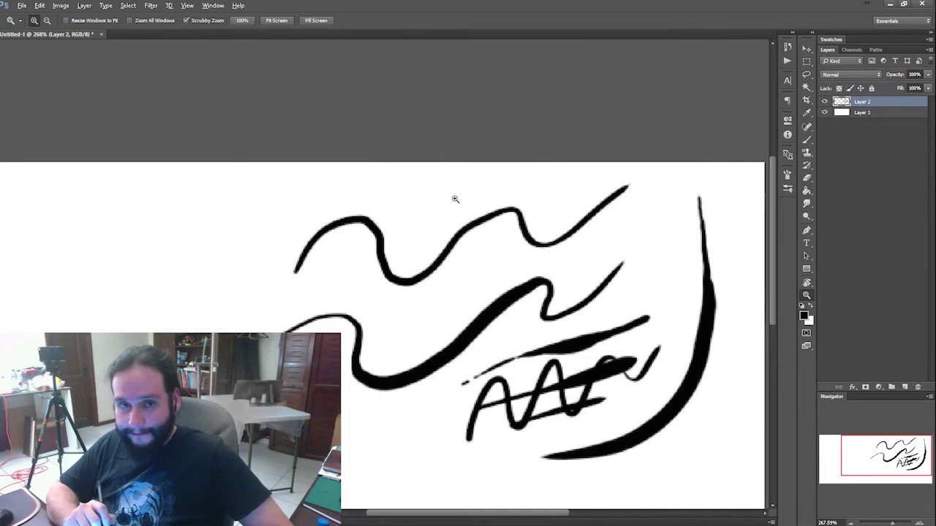
pyautogui.hotkey('alt', 'Tab')
pyautogui.moveTo(638, 158); pyautogui.dragTo(663, 240)
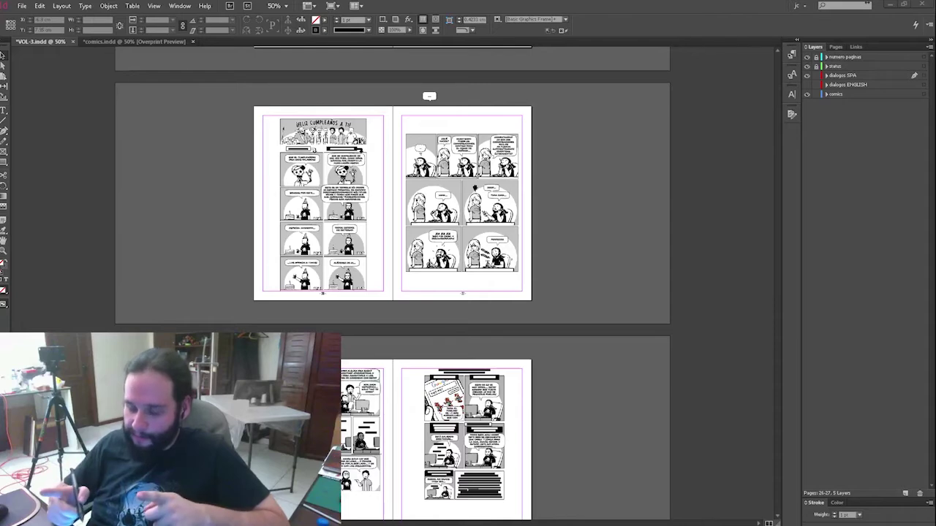
# Examine the lettered comic spreads around pages 24 to 27, including the speech balloons over the artwork.
pyautogui.scroll(2, 620, 215)
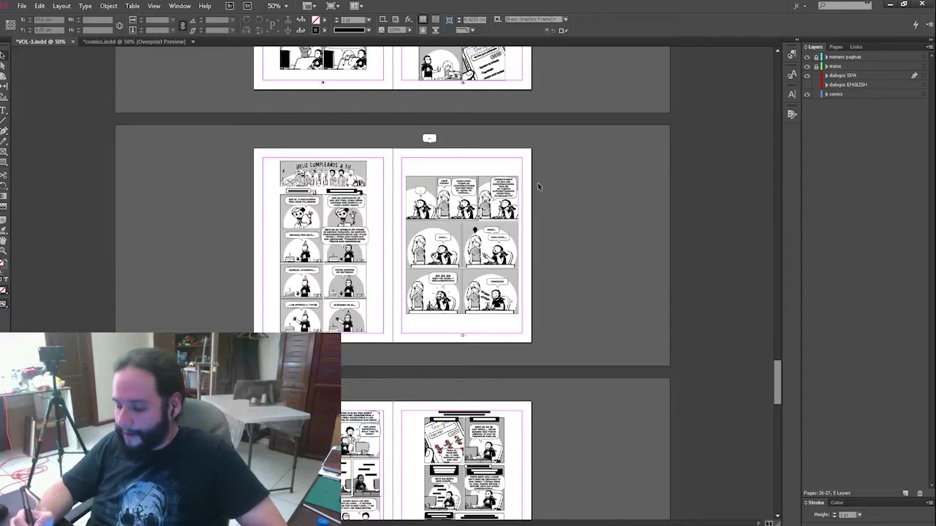
pyautogui.moveTo(521, 190)
pyautogui.mouseDown()
pyautogui.moveTo(558, 180)
pyautogui.moveTo(409, 308)
pyautogui.mouseUp()
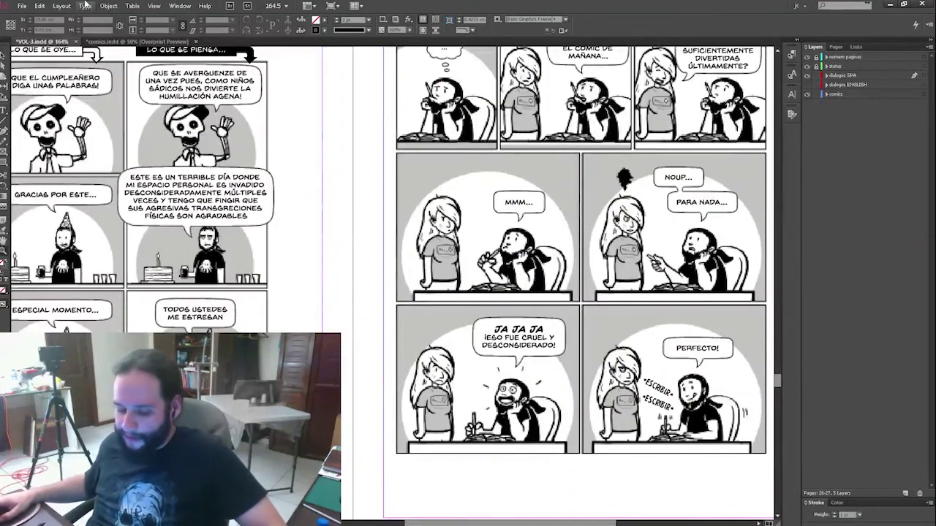
pyautogui.click(2, 57)
pyautogui.moveTo(296, 134); pyautogui.dragTo(479, 208)
pyautogui.scroll(2, 482, 232)
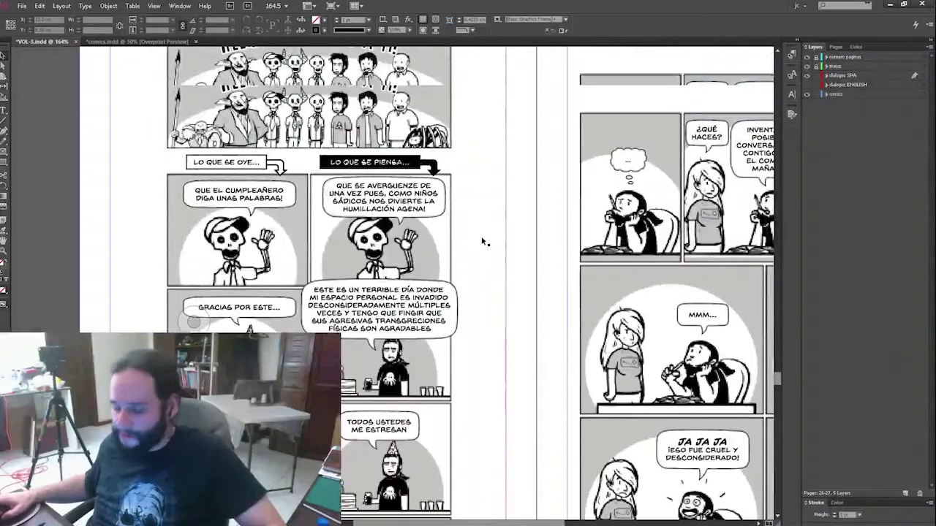
pyautogui.hotkey('ctrl', '1')
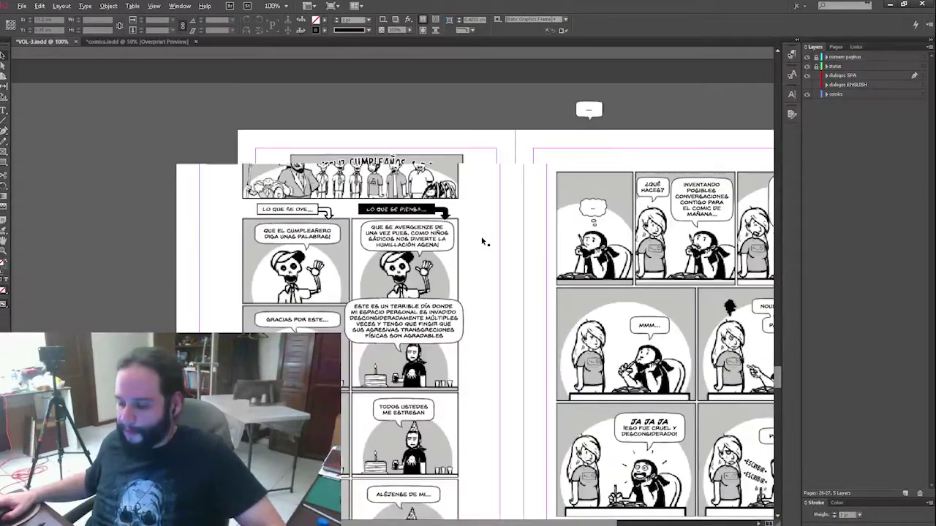
pyautogui.scroll(3, 534, 231)
pyautogui.scroll(7, 534, 231)
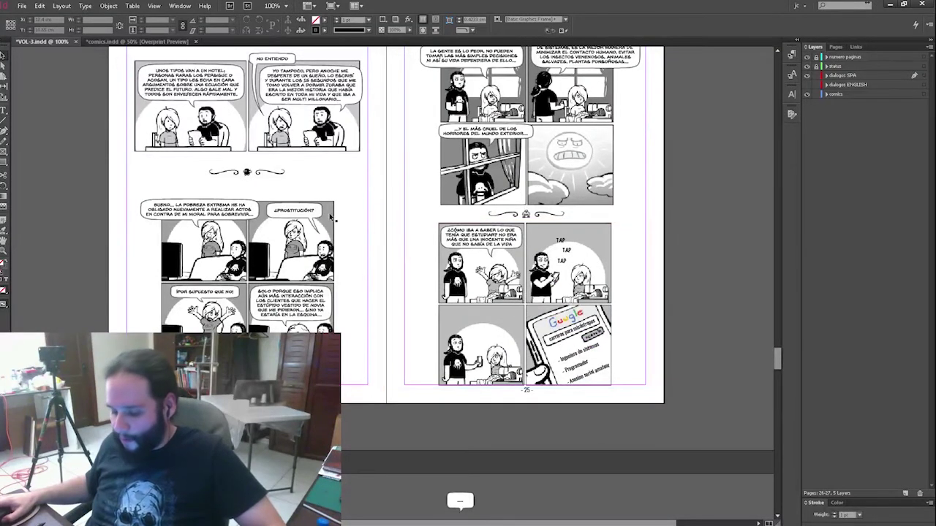
pyautogui.scroll(-3, 523, 303)
# Move the "Bueno... la pobreza extrema" speech balloon from page 24 to the pasteboard beside the "¡Feliz cumpleaños a ti!" page.
pyautogui.click(226, 116)
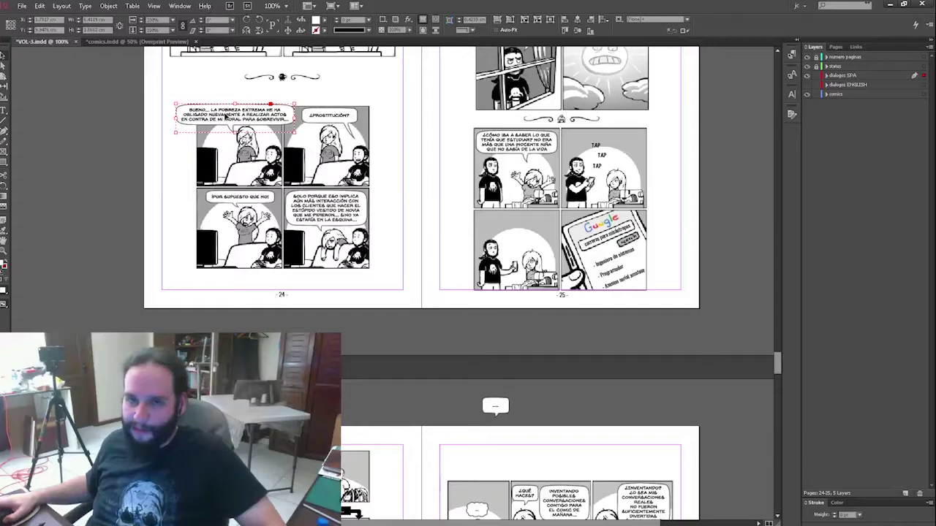
pyautogui.scroll(2, 225, 116)
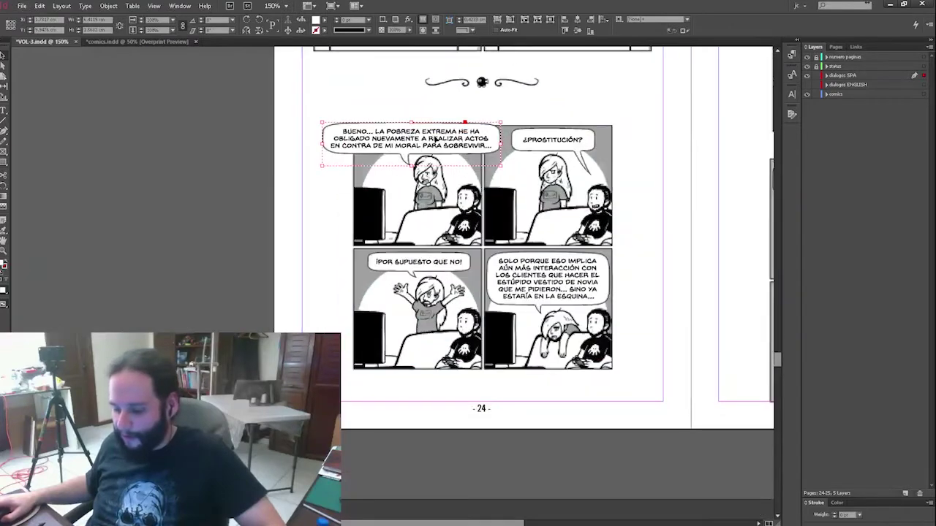
pyautogui.moveTo(435, 139); pyautogui.dragTo(217, 209)
pyautogui.scroll(-4, 217, 209)
pyautogui.moveTo(599, 444); pyautogui.dragTo(678, 181)
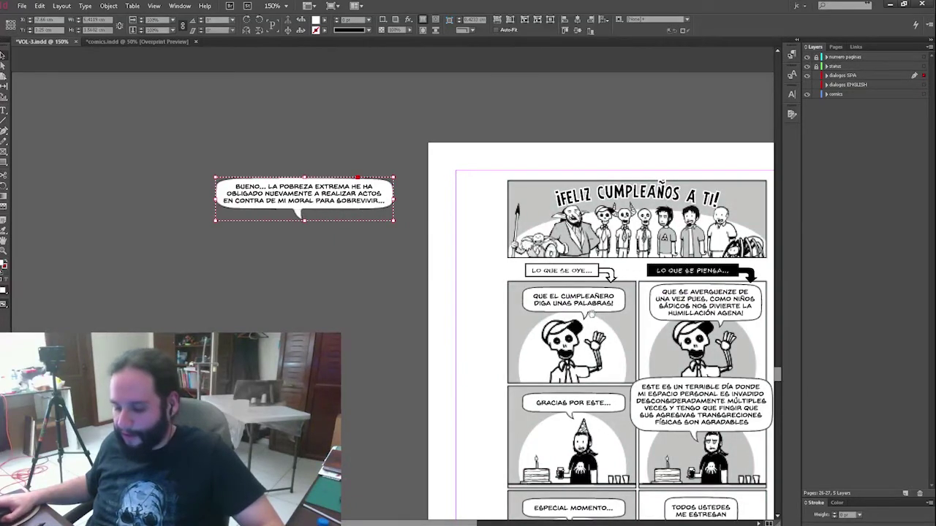
# Move the "Que se averguenze de una vez pues..." balloon off its tail past the panel's right edge and make it slightly taller.
pyautogui.moveTo(589, 320); pyautogui.dragTo(331, 307)
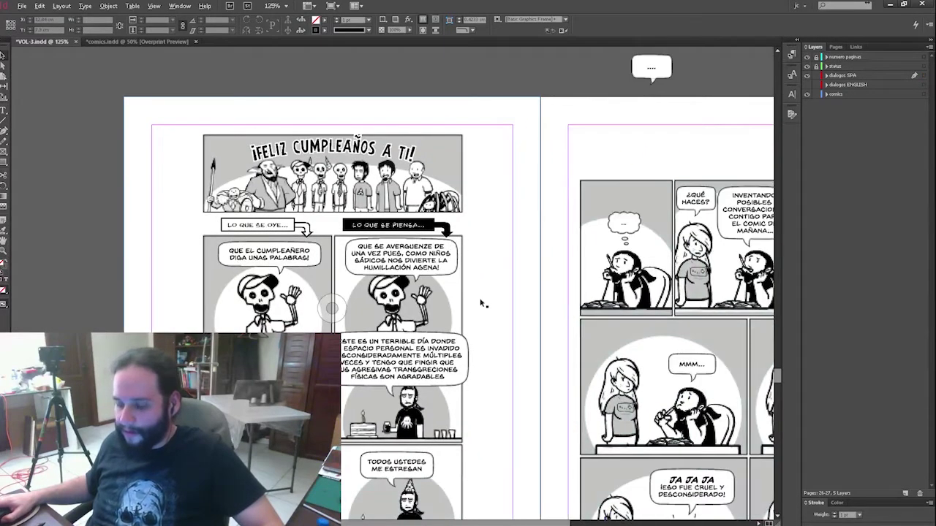
pyautogui.scroll(-1, 482, 303)
pyautogui.moveTo(693, 335); pyautogui.dragTo(609, 327)
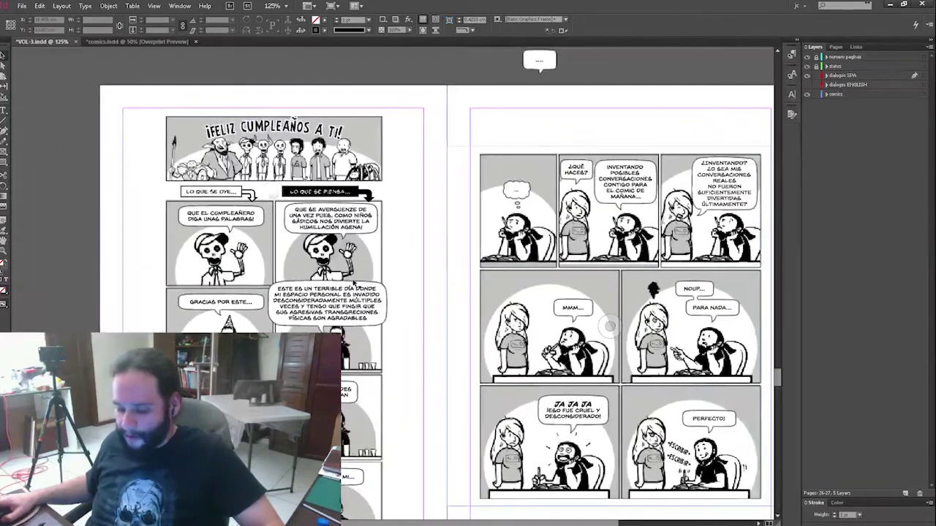
pyautogui.scroll(2, 357, 288)
pyautogui.moveTo(399, 266); pyautogui.dragTo(428, 295)
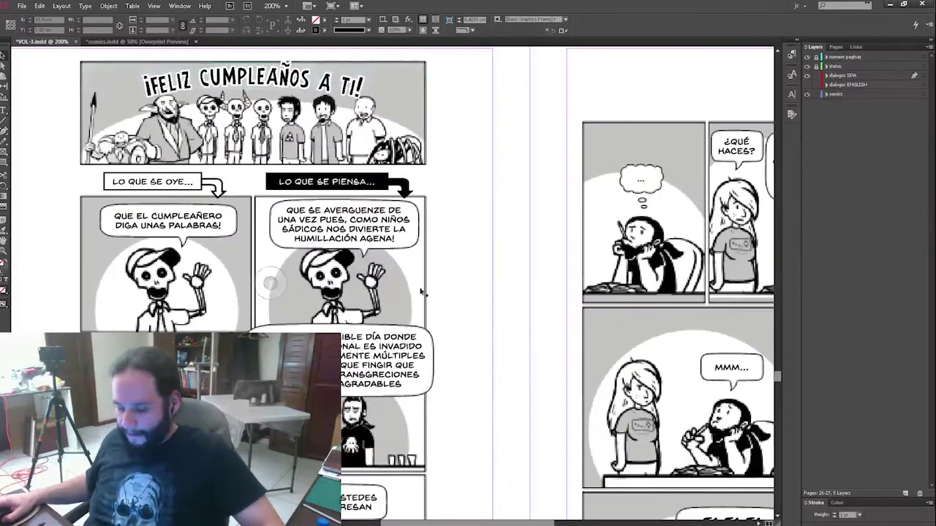
pyautogui.scroll(1, 427, 292)
pyautogui.doubleClick(390, 216)
pyautogui.moveTo(340, 238)
pyautogui.mouseDown()
pyautogui.moveTo(350, 247)
pyautogui.moveTo(338, 239)
pyautogui.mouseUp()
pyautogui.click(388, 223)
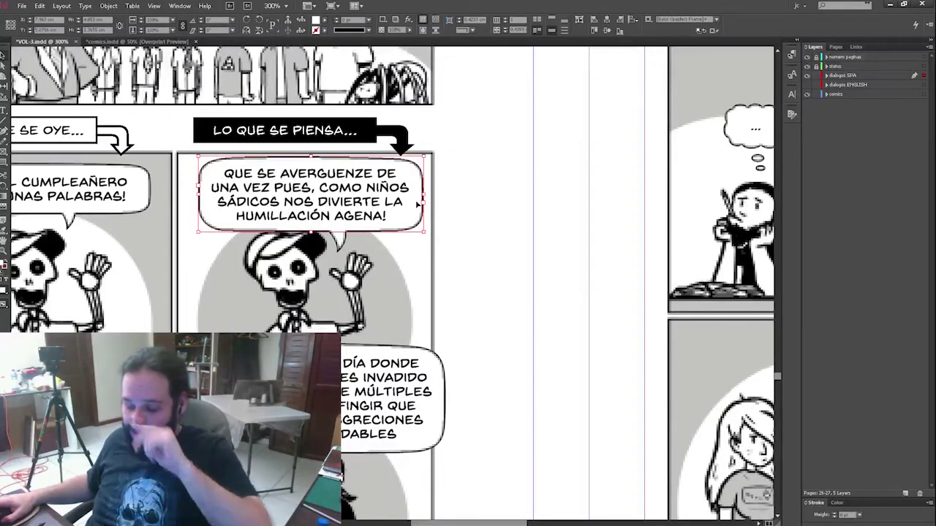
pyautogui.moveTo(409, 219); pyautogui.dragTo(508, 215)
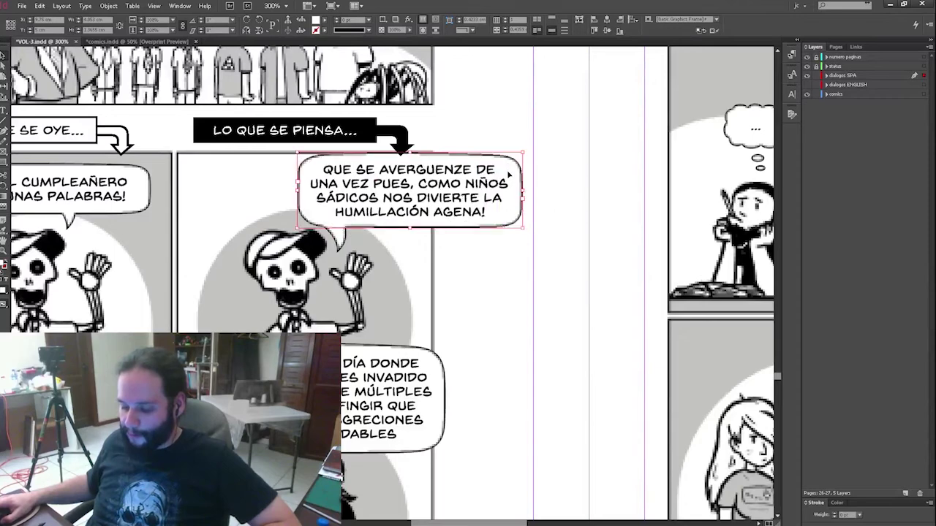
pyautogui.moveTo(522, 154)
pyautogui.mouseDown()
pyautogui.moveTo(481, 76)
pyautogui.moveTo(569, 123)
pyautogui.moveTo(647, 148)
pyautogui.moveTo(526, 138)
pyautogui.mouseUp()
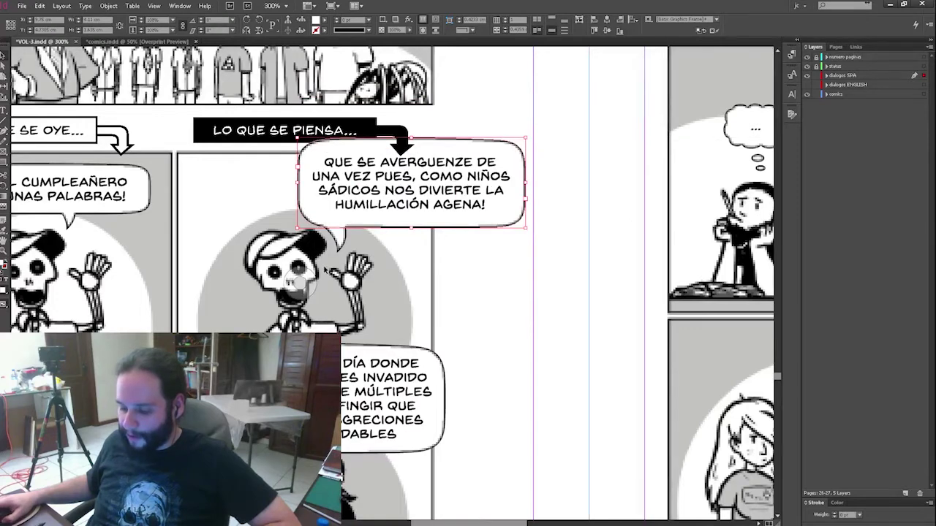
# Reposition the "Que se averguenze..." balloon and its tail so they join above the waving skeleton under "Lo que se piensa...".
pyautogui.click(349, 237)
pyautogui.moveTo(407, 228); pyautogui.dragTo(371, 230)
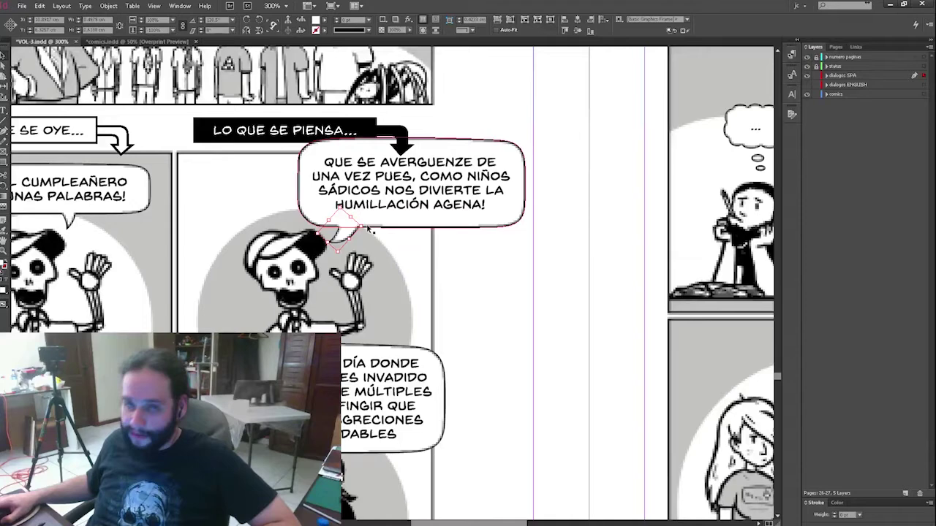
pyautogui.hotkey('shift', 'Up')
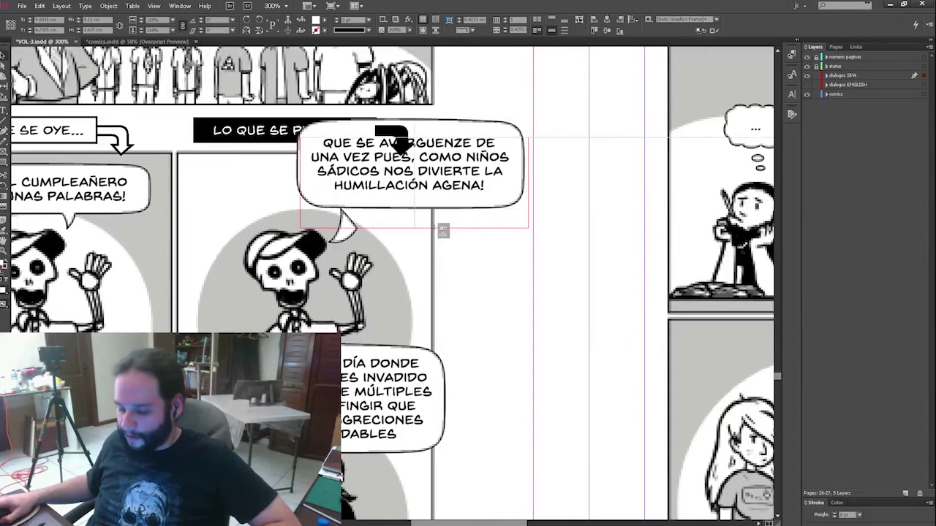
pyautogui.hotkey('ctrl', 'z')
pyautogui.moveTo(355, 198)
pyautogui.mouseDown()
pyautogui.moveTo(340, 208)
pyautogui.moveTo(228, 206)
pyautogui.moveTo(236, 197)
pyautogui.moveTo(367, 207)
pyautogui.mouseUp()
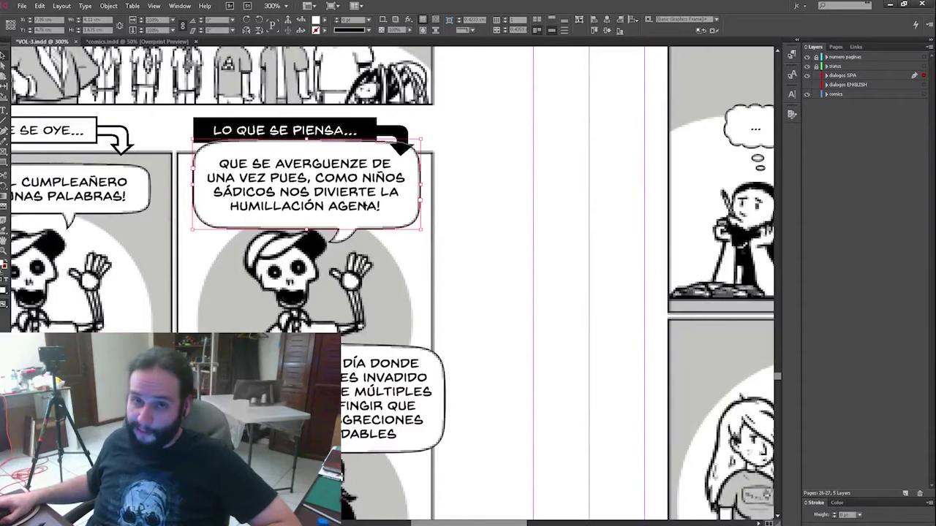
pyautogui.click(344, 234)
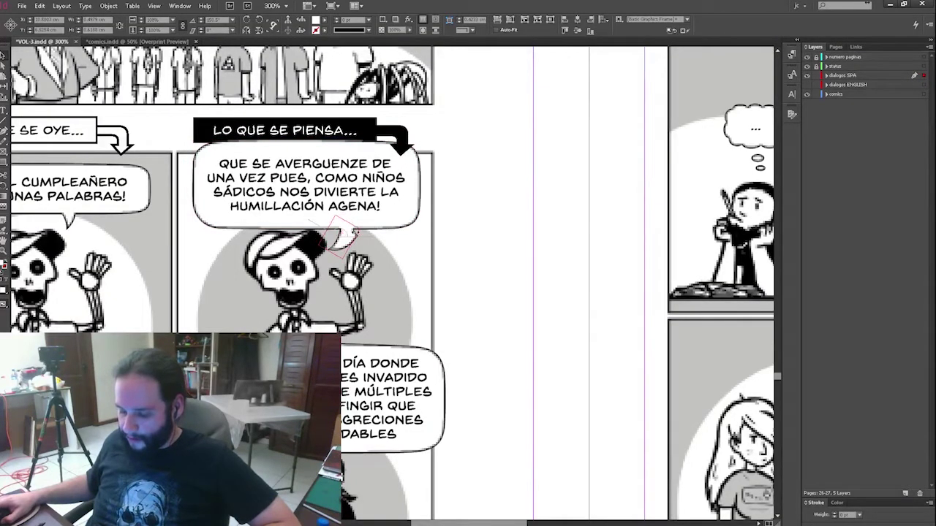
pyautogui.moveTo(345, 240); pyautogui.dragTo(342, 235)
pyautogui.moveTo(387, 212); pyautogui.dragTo(393, 218)
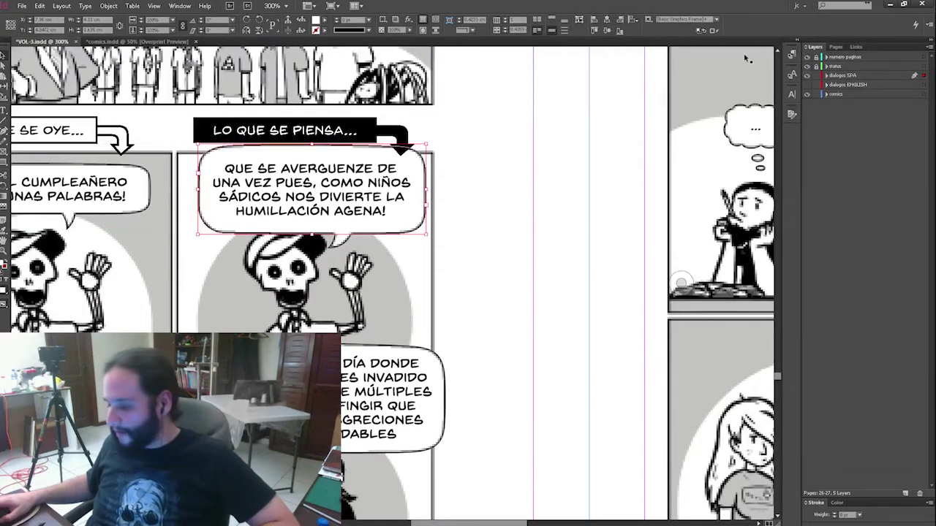
# Move the balloon beside its panel and try paragraph styles on it, including pixel title, pixel, sound FX, tiza pizarra, sign text and titulo capitulo los anios.
pyautogui.click(792, 54)
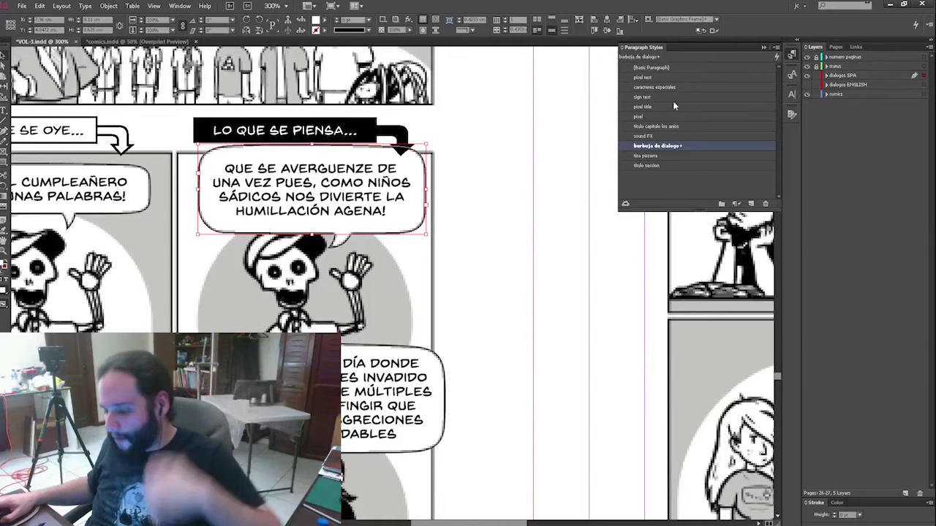
pyautogui.moveTo(407, 215); pyautogui.dragTo(578, 248)
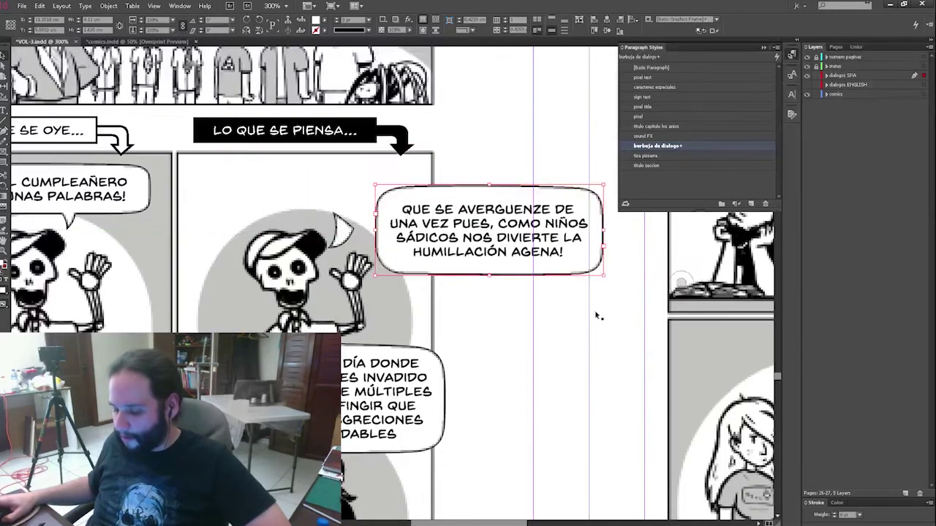
pyautogui.click(656, 108)
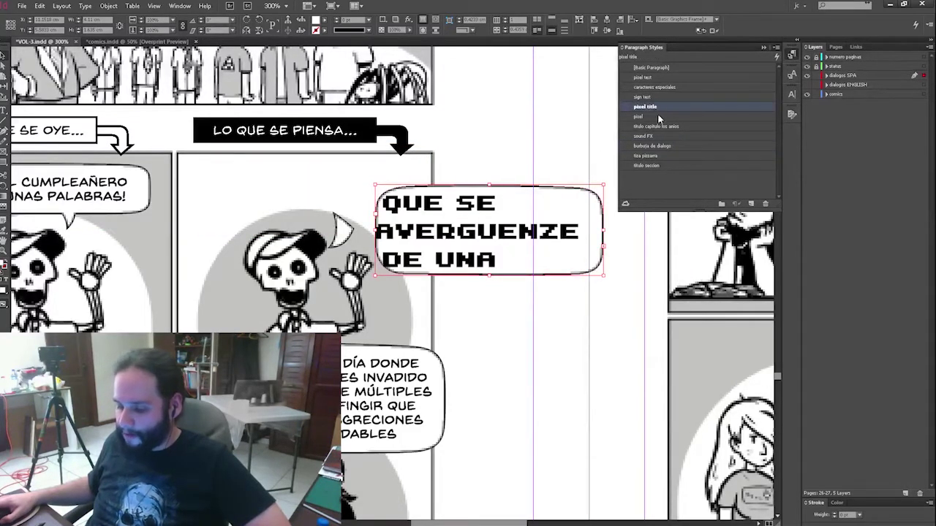
pyautogui.click(658, 116)
pyautogui.click(666, 126)
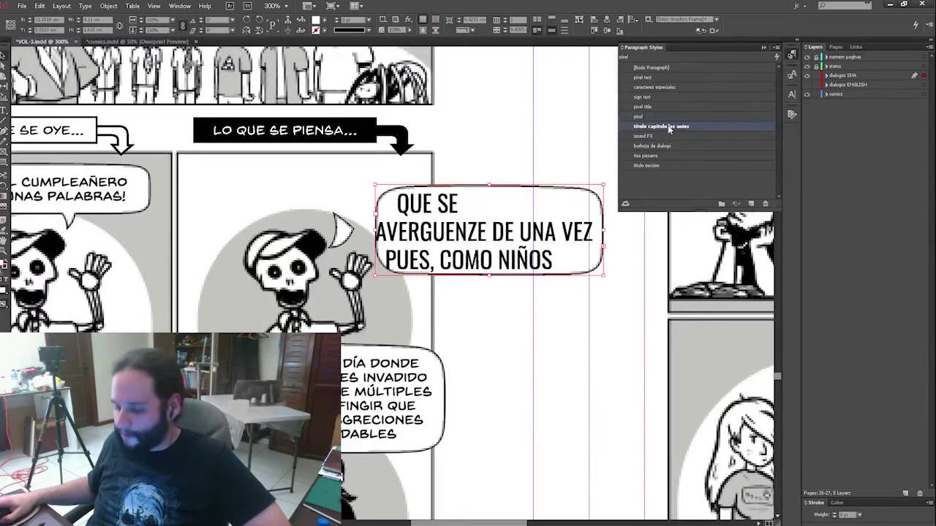
pyautogui.click(657, 136)
pyautogui.click(664, 145)
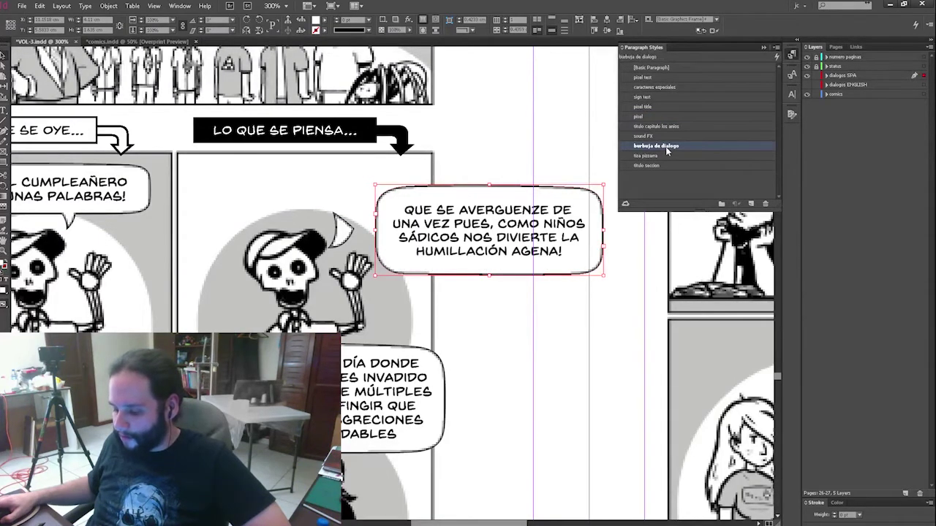
pyautogui.click(661, 156)
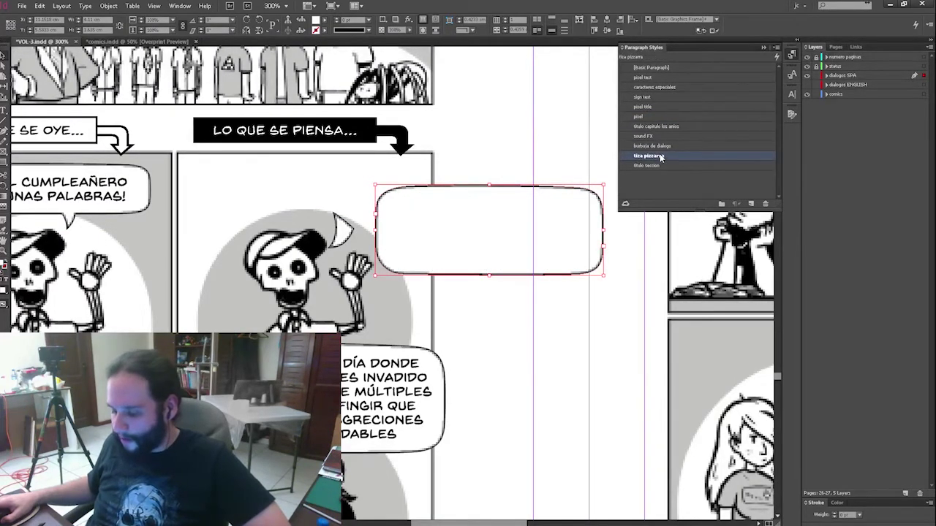
pyautogui.click(657, 98)
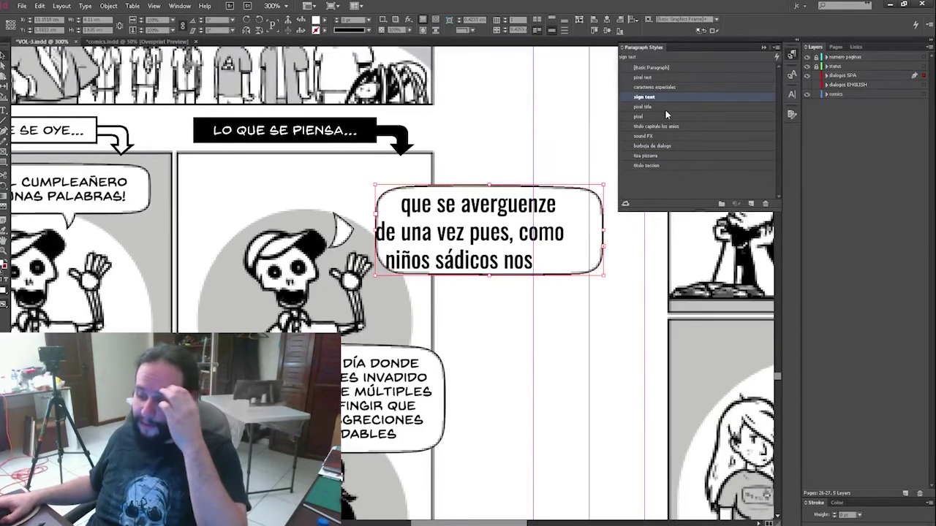
pyautogui.click(679, 126)
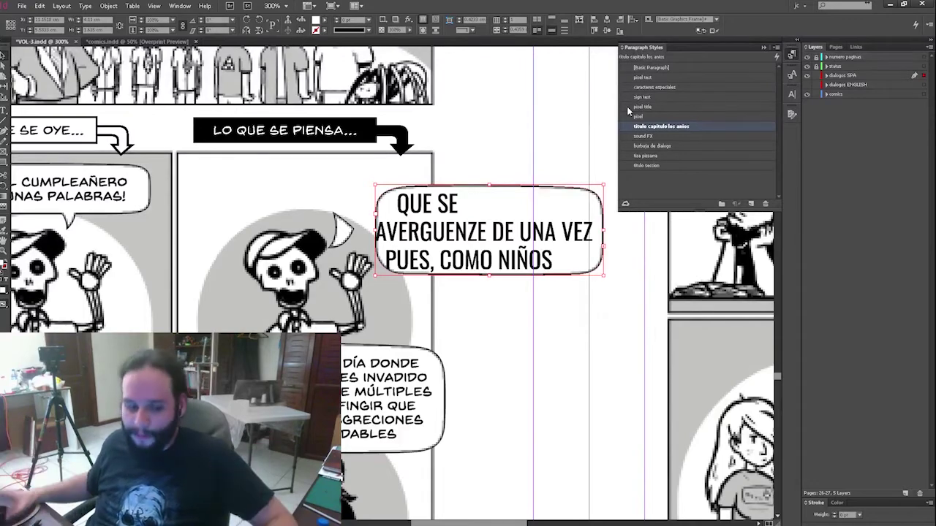
# Cycle the balloon text through further paragraph styles, including pixel title, and return it to burbuja de dialogo.
pyautogui.press('ctrl+KP_3')
pyautogui.press('ctrl+KP_4')
pyautogui.press('Up')
pyautogui.press('Up')
pyautogui.press('Up')
pyautogui.press('Up')
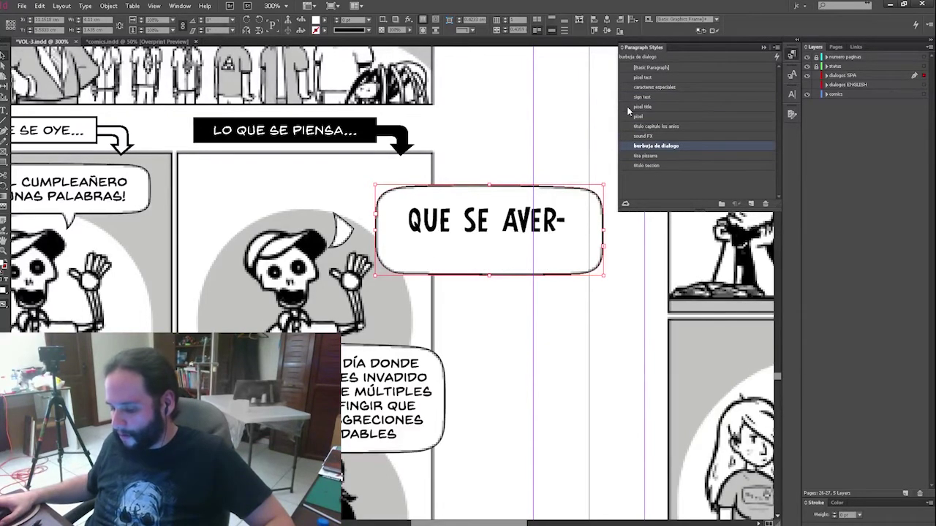
pyautogui.press('Up')
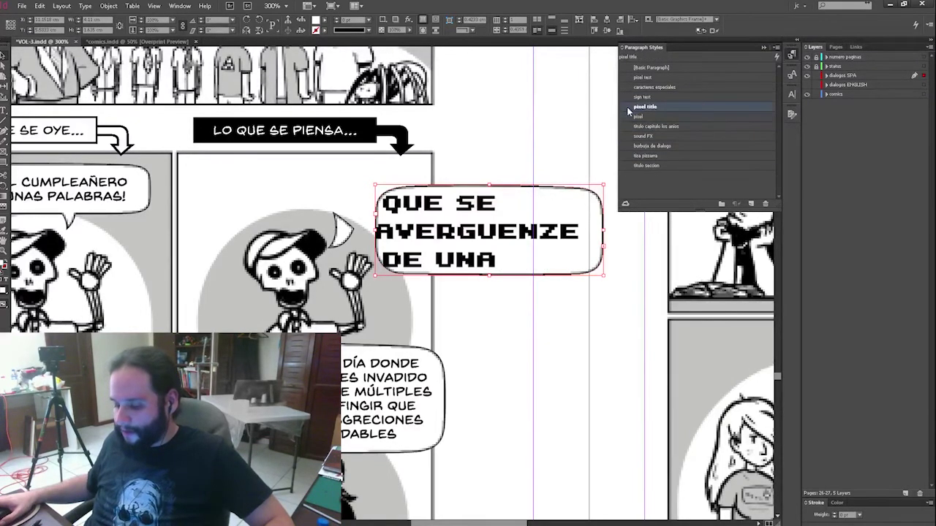
pyautogui.press('Down')
pyautogui.press('Down')
pyautogui.press('Down')
pyautogui.press('Down')
# Put the "Que se averguenze..." balloon back over its skeleton panel and realign its tail beneath it.
pyautogui.moveTo(553, 245); pyautogui.dragTo(362, 207)
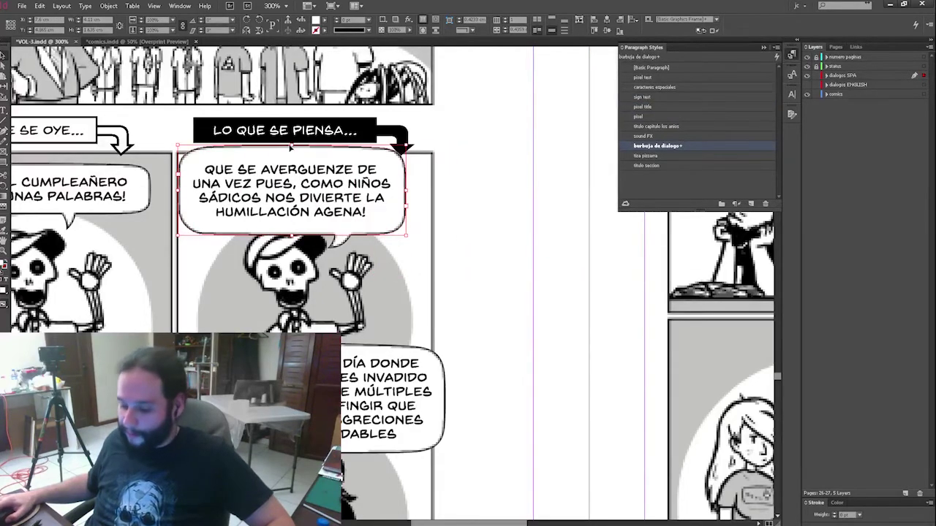
pyautogui.moveTo(293, 146); pyautogui.dragTo(368, 187)
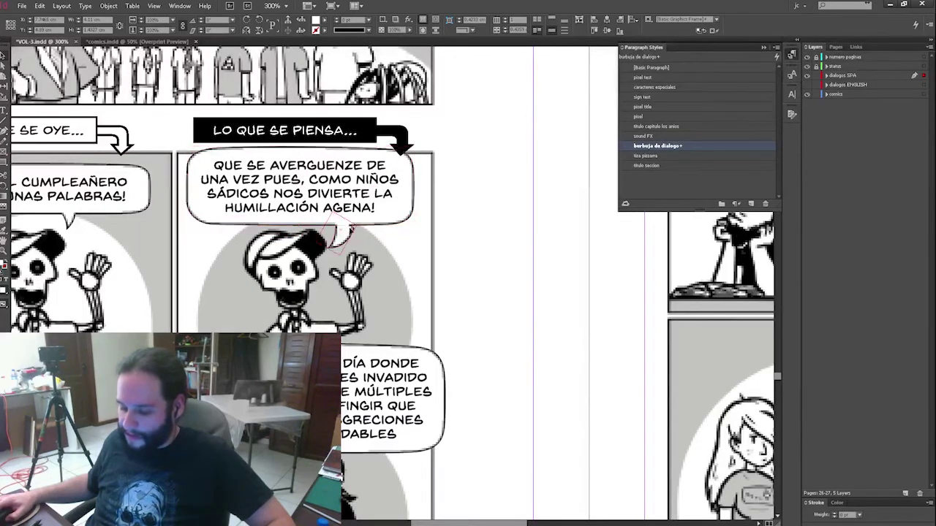
pyautogui.click(360, 242)
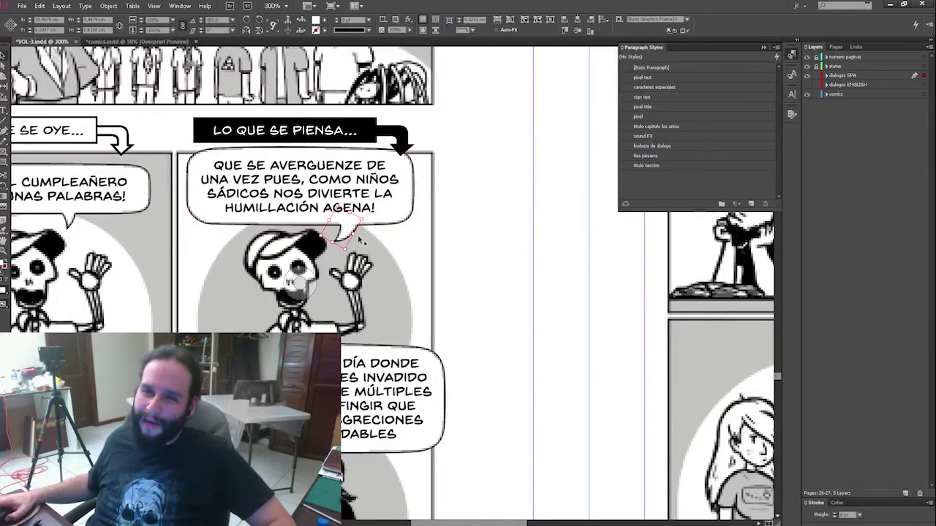
# Examine the later spreads of the book, ending at the page 31 comic with the 8:05 AM bed panels.
pyautogui.scroll(-2, 438, 257)
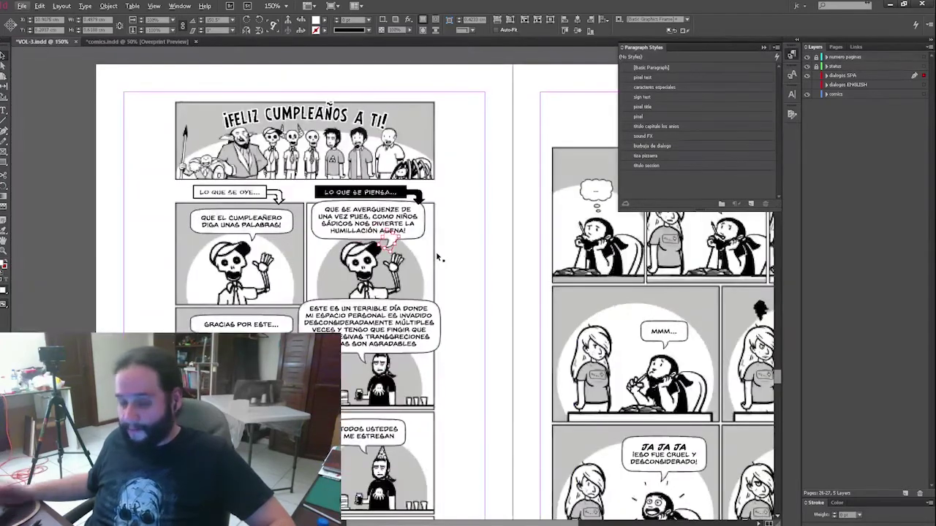
pyautogui.scroll(-3, 436, 252)
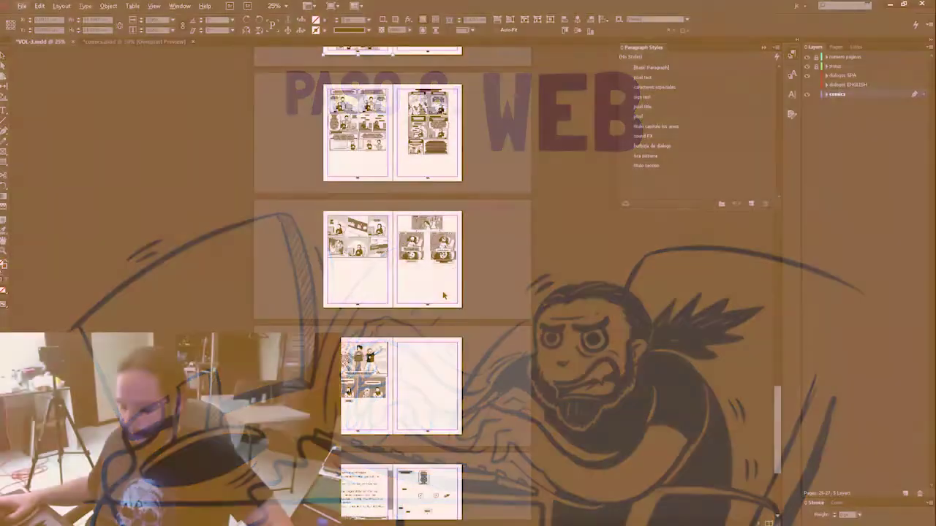
pyautogui.scroll(4, 443, 268)
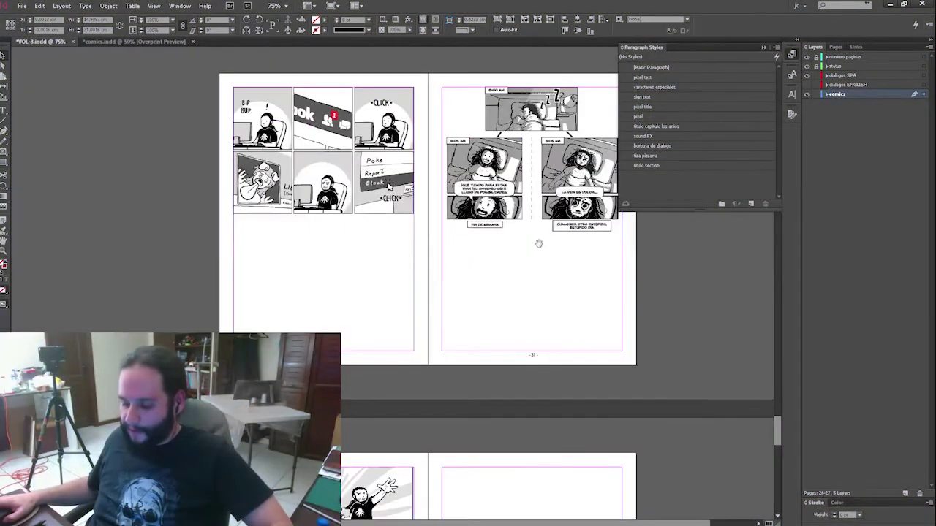
pyautogui.moveTo(364, 250); pyautogui.dragTo(294, 328)
pyautogui.scroll(2, 461, 338)
pyautogui.moveTo(399, 261); pyautogui.dragTo(453, 275)
pyautogui.click(39, 6)
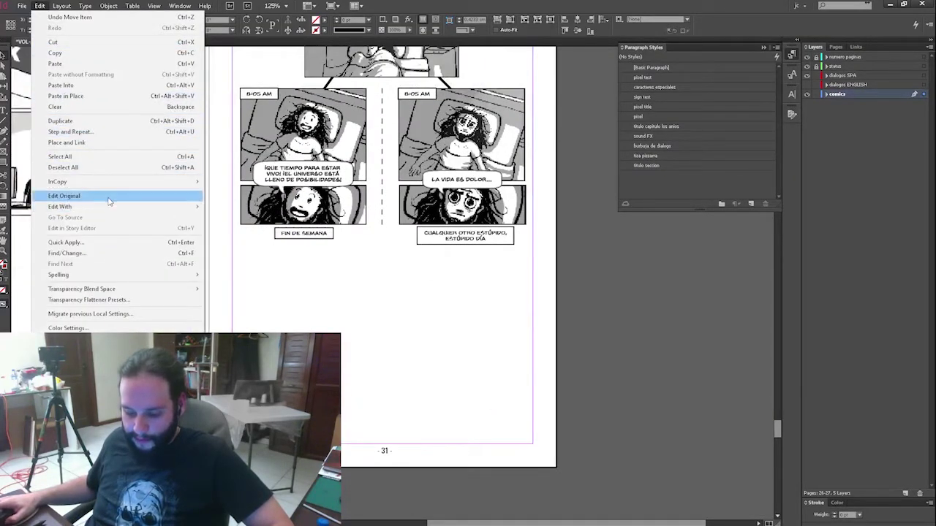
pyautogui.click(393, 296)
pyautogui.scroll(1, 407, 309)
# Export page 23 as a PNG named aaaaaa to the export folder, at maximum quality, 350 ppi and RGB color.
pyautogui.click(24, 7)
pyautogui.click(43, 189)
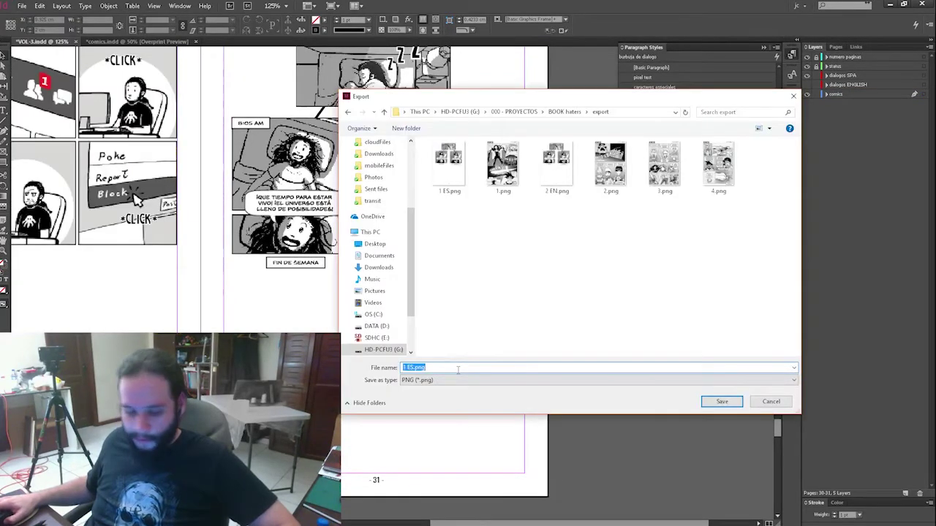
pyautogui.write('aaaaaa')
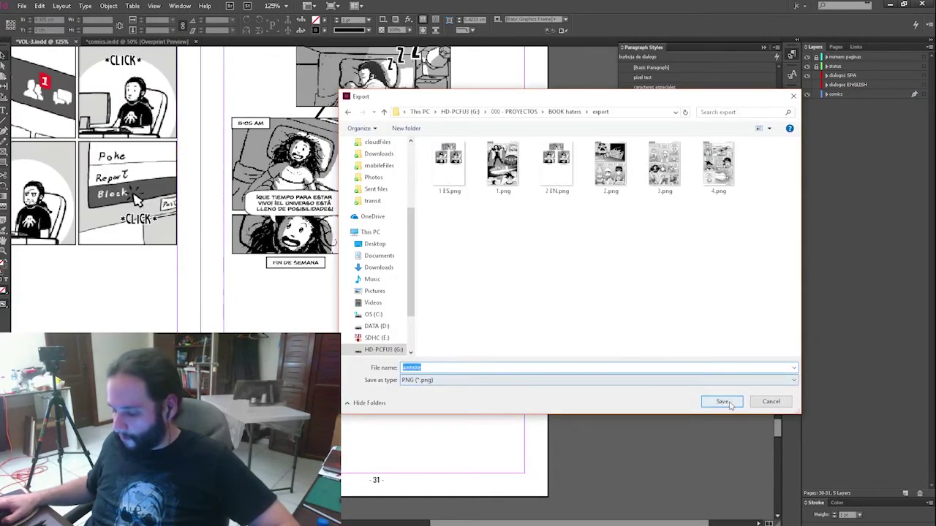
pyautogui.click(724, 402)
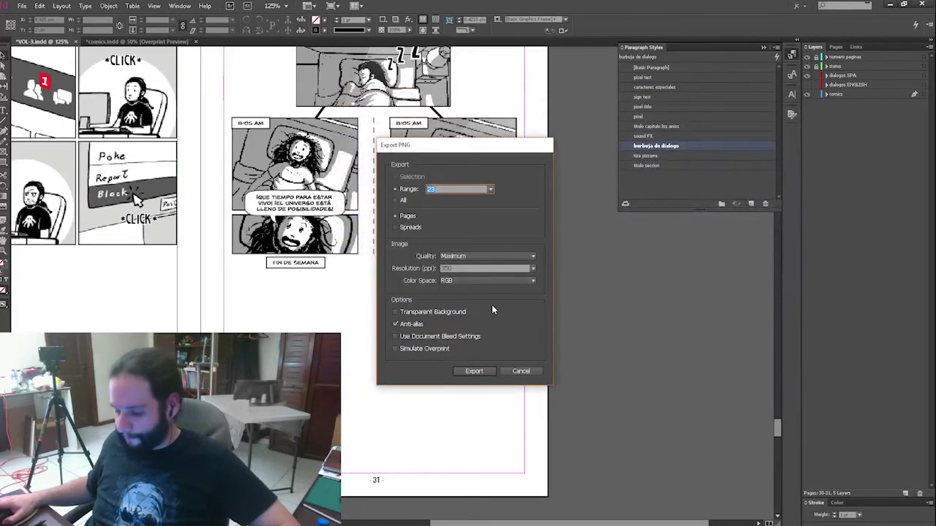
pyautogui.click(458, 268)
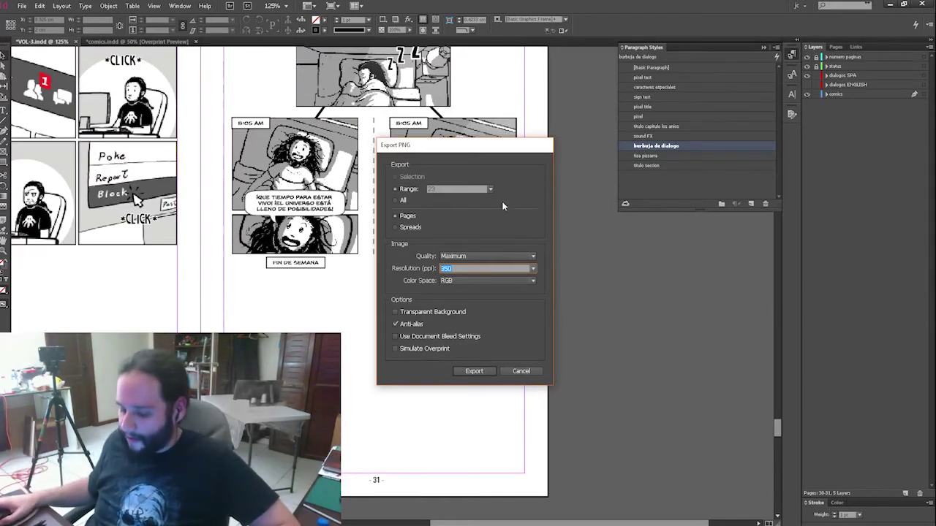
pyautogui.moveTo(492, 151); pyautogui.dragTo(435, 146)
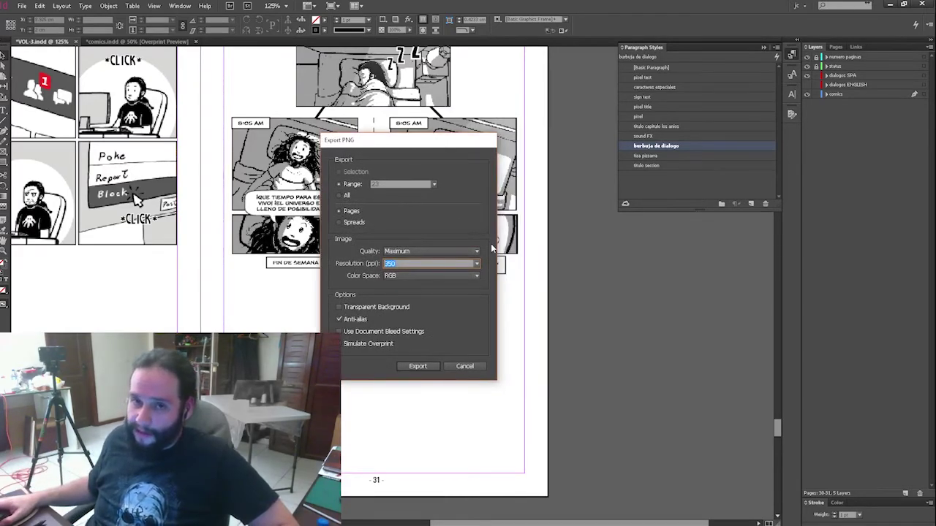
pyautogui.click(418, 367)
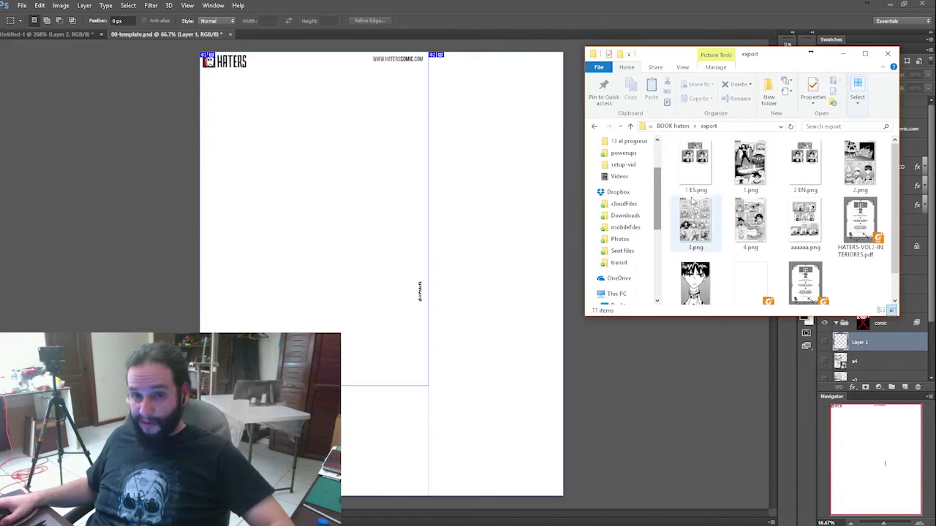
# Examine the blank web template's header logo, site address, vertical signature and slice layout.
pyautogui.click(373, 155)
pyautogui.scroll(1, 381, 196)
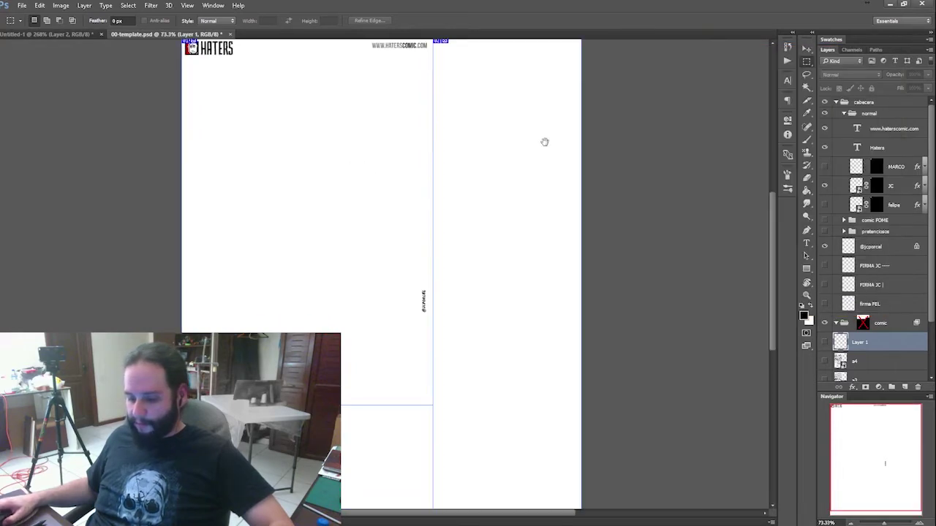
pyautogui.moveTo(544, 141); pyautogui.dragTo(531, 182)
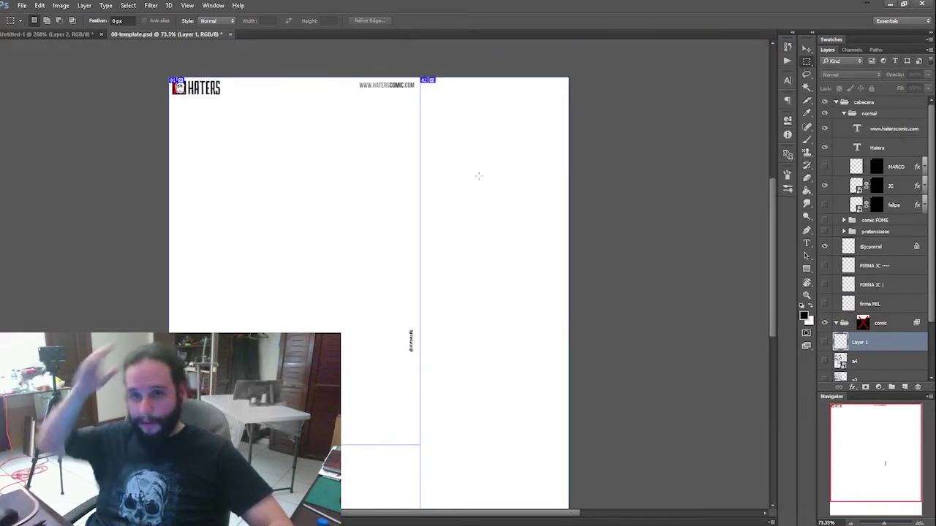
pyautogui.scroll(1, 309, 149)
pyautogui.scroll(8, 528, 341)
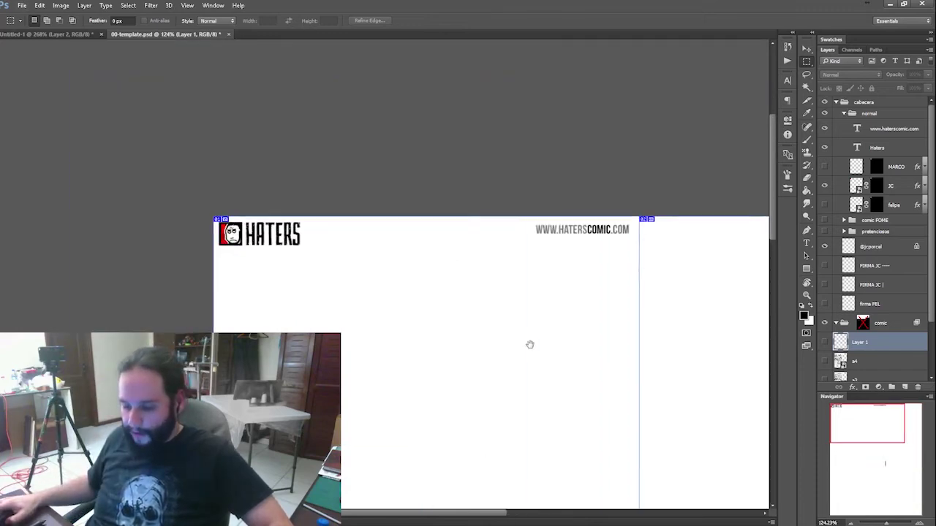
pyautogui.moveTo(528, 341); pyautogui.dragTo(536, 283)
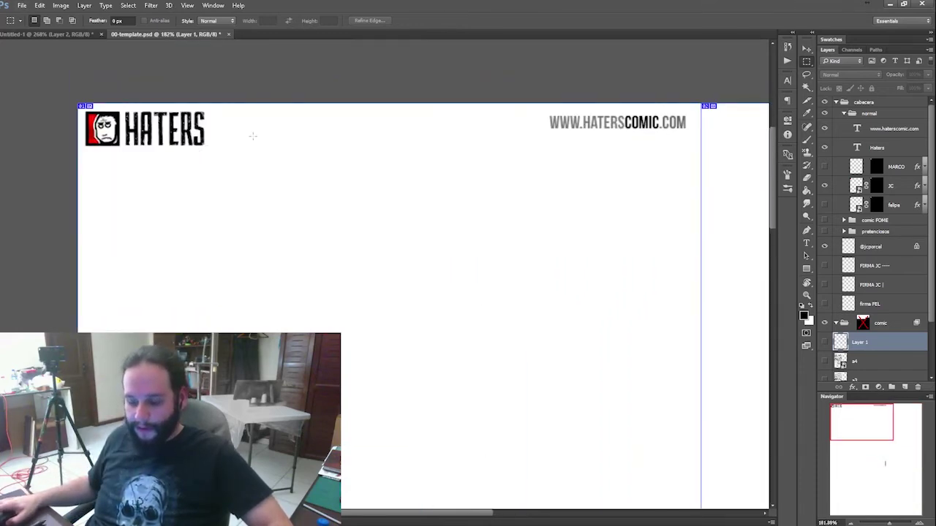
pyautogui.moveTo(356, 451); pyautogui.dragTo(346, 183)
pyautogui.moveTo(367, 323); pyautogui.dragTo(258, 138)
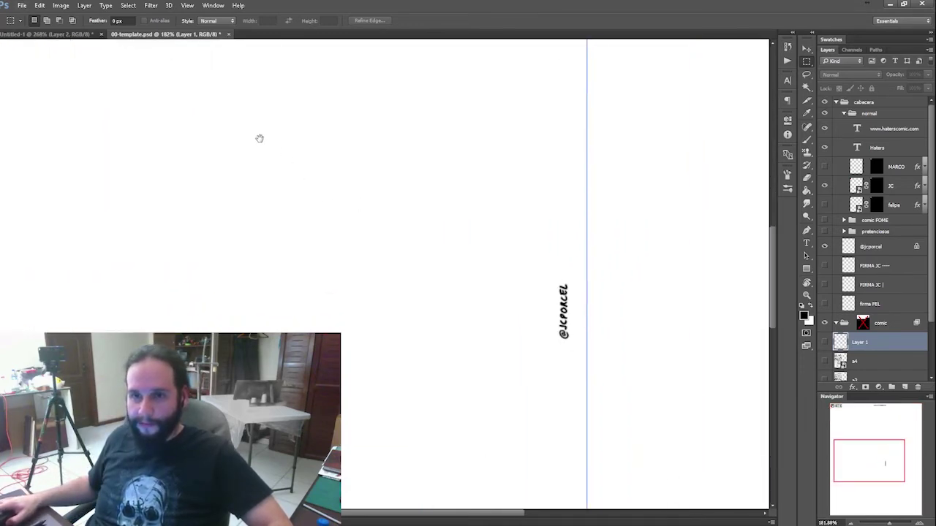
pyautogui.moveTo(498, 236); pyautogui.dragTo(560, 324)
pyautogui.scroll(-11, 525, 296)
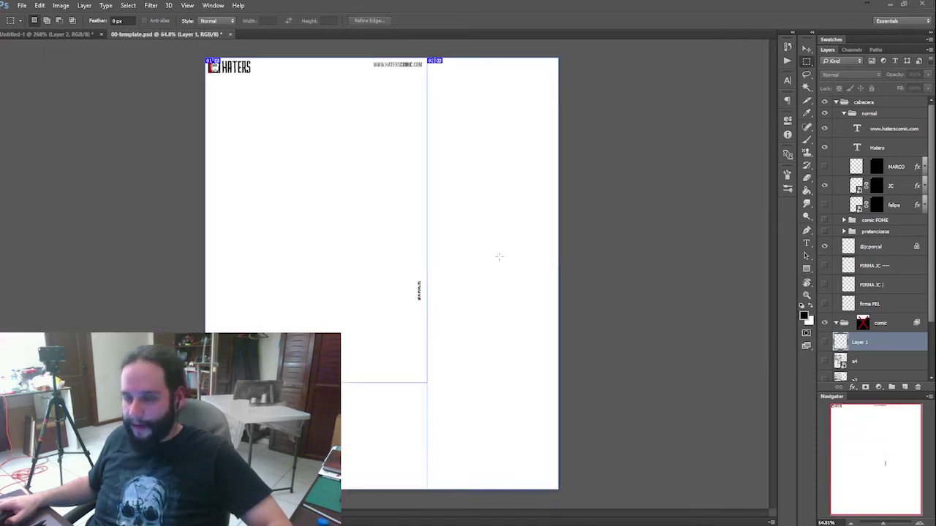
# Place 1 ES.png from the export folder into the template, fitted beneath the header inside the first slice.
pyautogui.hotkey('alt', 'Tab')
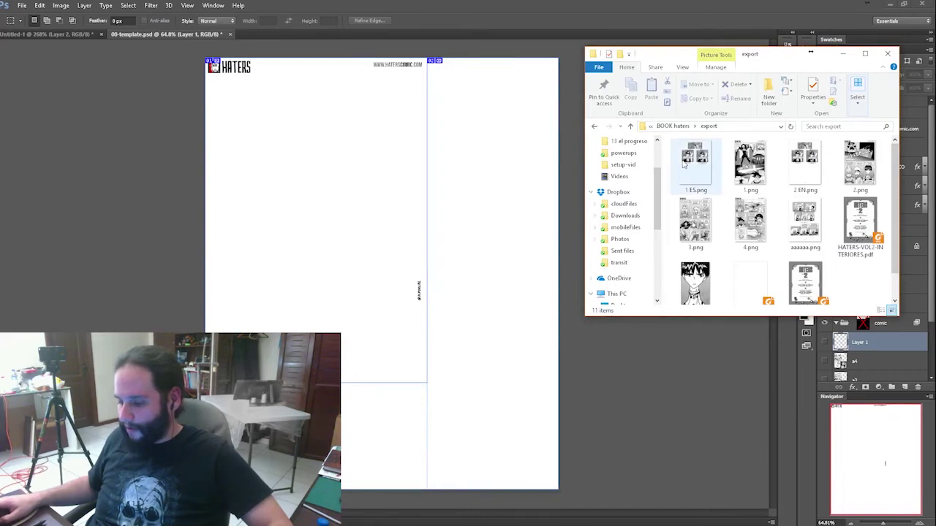
pyautogui.click(334, 174)
pyautogui.moveTo(447, 369); pyautogui.dragTo(443, 391)
pyautogui.press('Return')
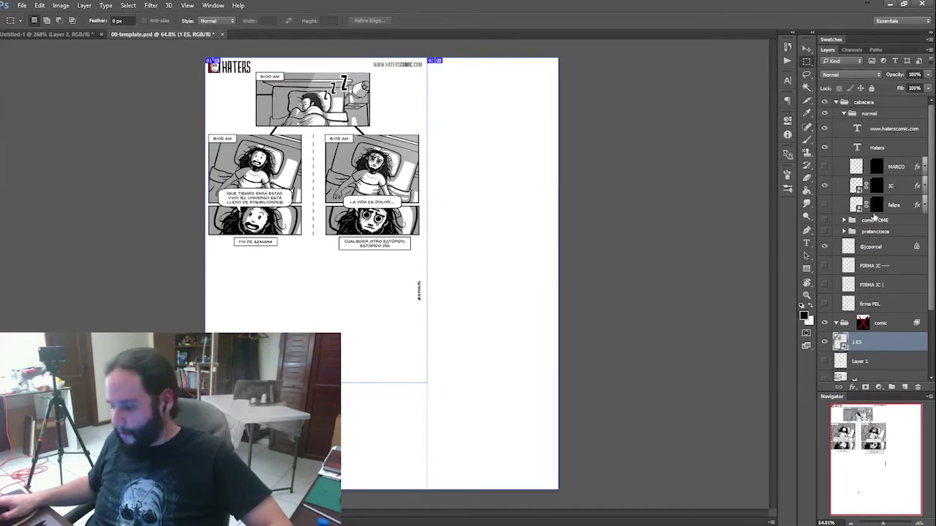
# Move the author's vertical signature up onto the outer edge of the second 8:05 AM bed panel.
pyautogui.click(877, 246)
pyautogui.moveTo(485, 296); pyautogui.dragTo(483, 196)
pyautogui.scroll(2, 424, 239)
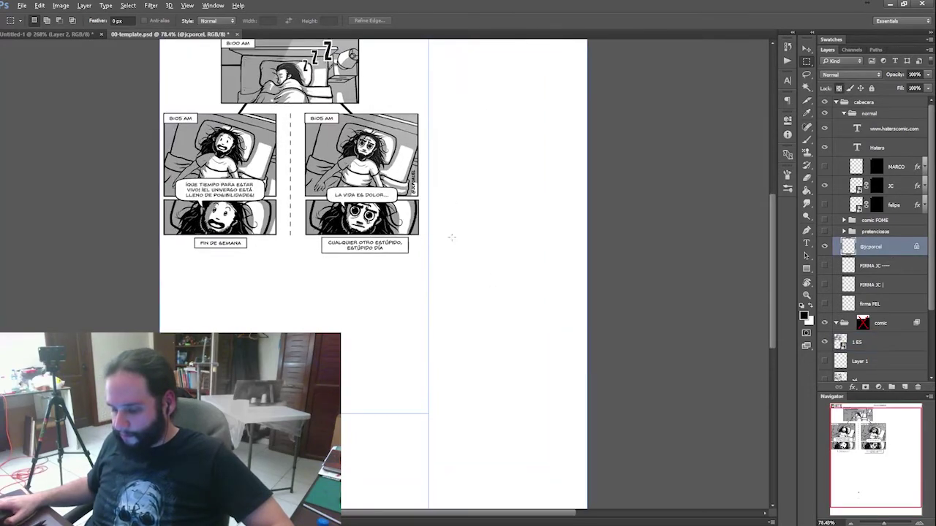
# Shorten the first slice to end just below the comic's captions, and check its slice options without changing them.
pyautogui.click(807, 98)
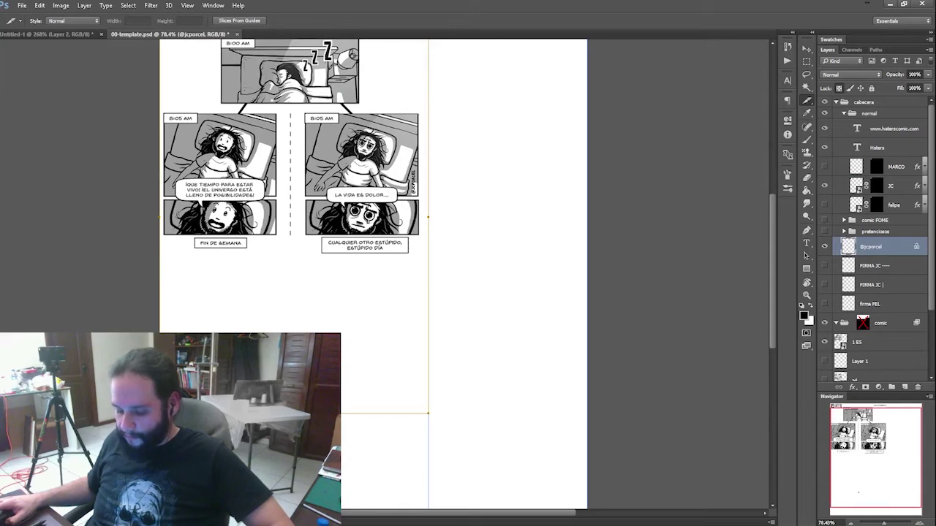
pyautogui.moveTo(429, 413); pyautogui.dragTo(319, 257)
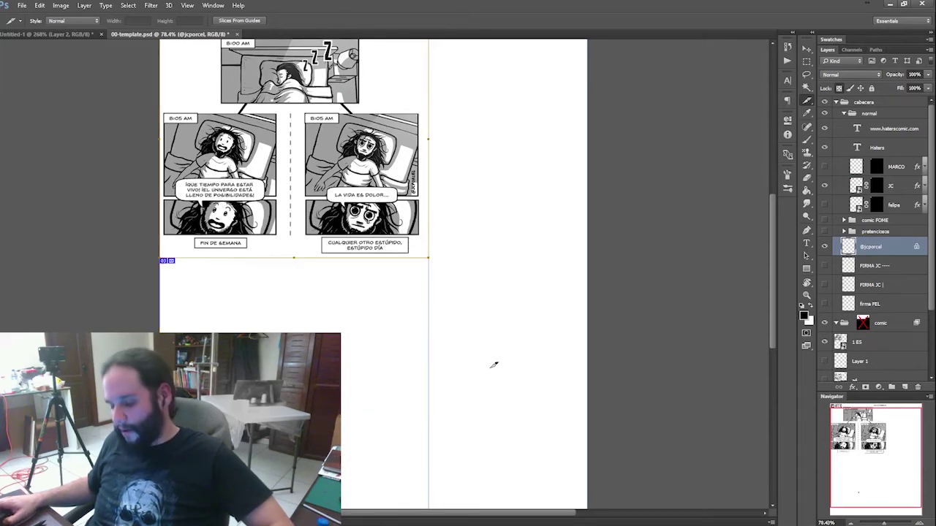
pyautogui.scroll(3, 414, 242)
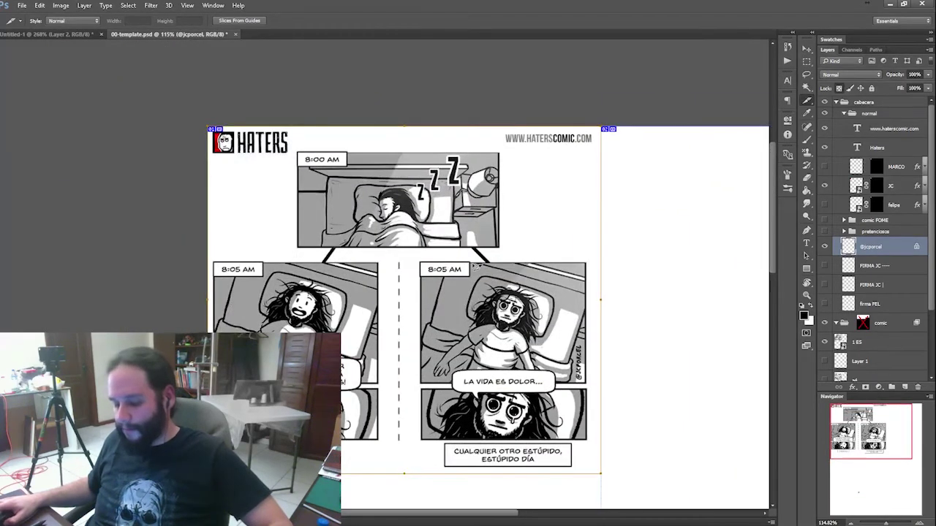
pyautogui.doubleClick(646, 222)
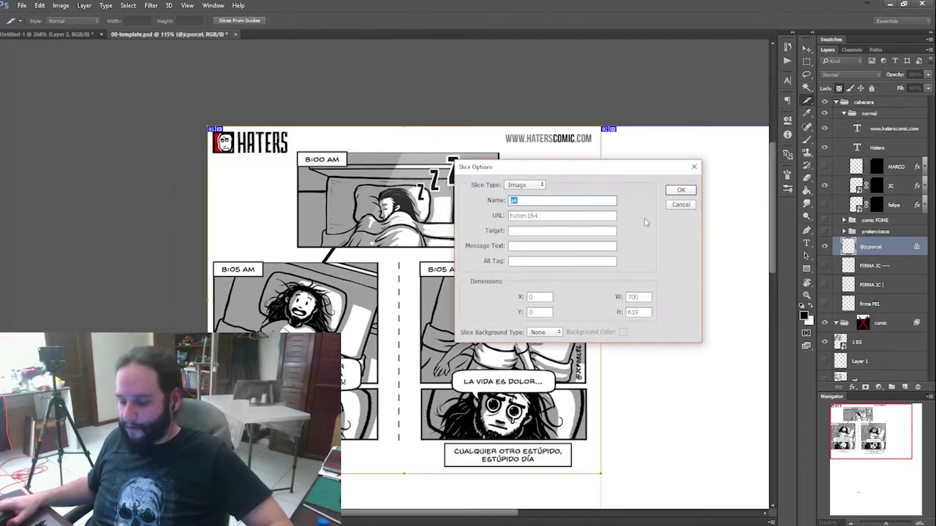
pyautogui.click(683, 206)
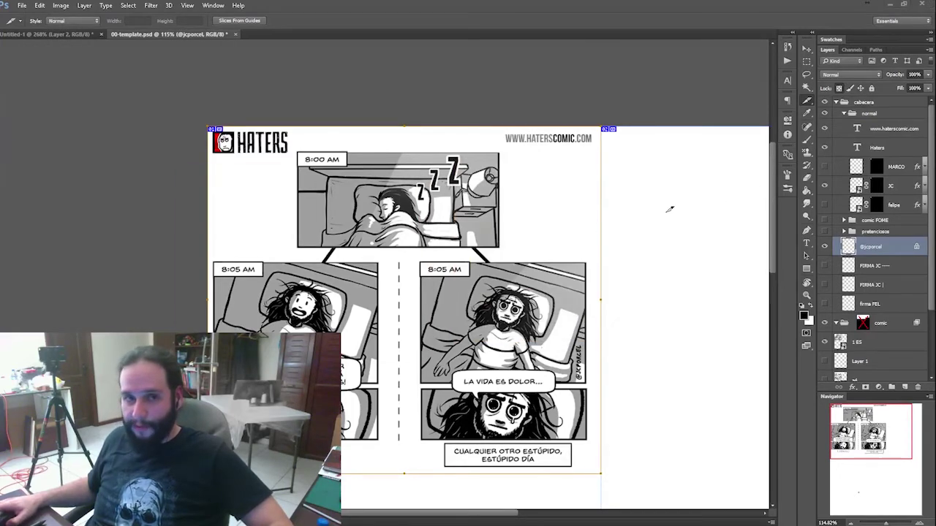
# Switch to File Explorer, open the export web folder in BOOK haters full screen, and open haters183.jpg for viewing.
pyautogui.hotkey('alt', 'Tab')
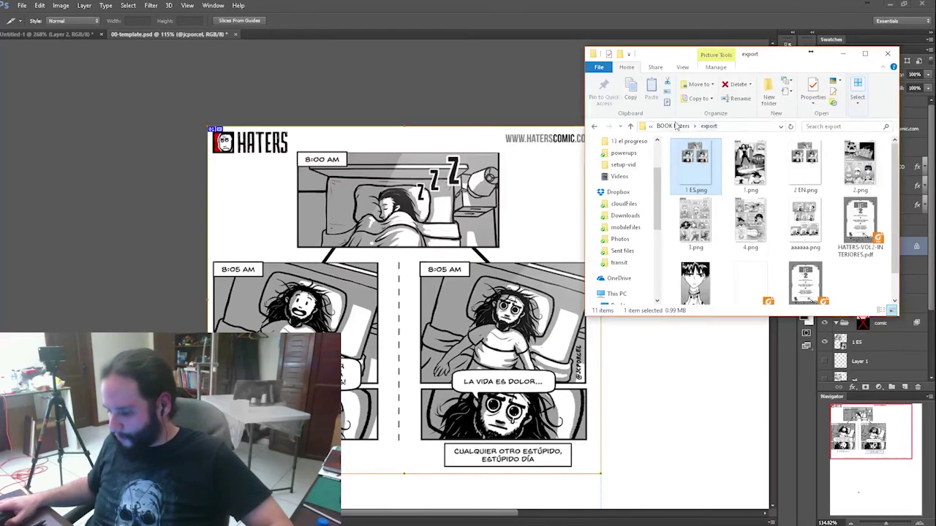
pyautogui.click(677, 126)
pyautogui.doubleClick(877, 173)
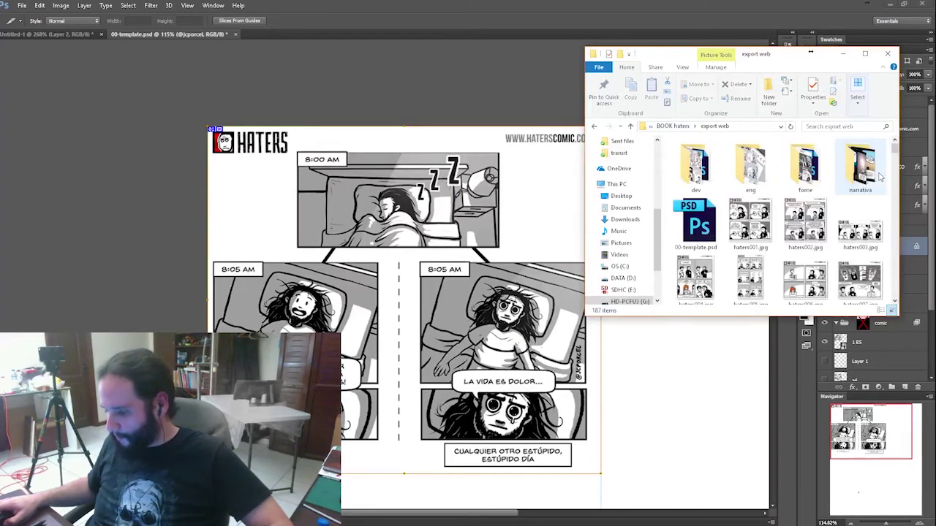
pyautogui.doubleClick(777, 57)
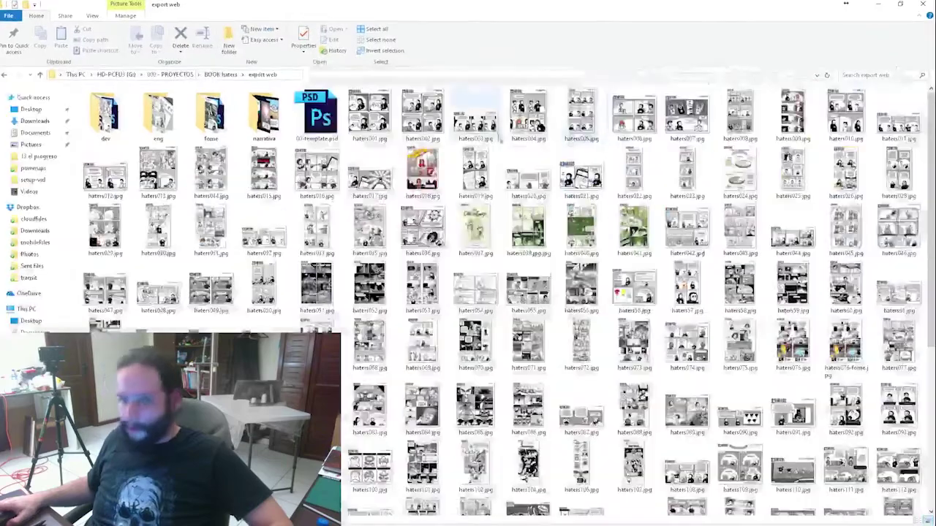
pyautogui.scroll(-5, 554, 391)
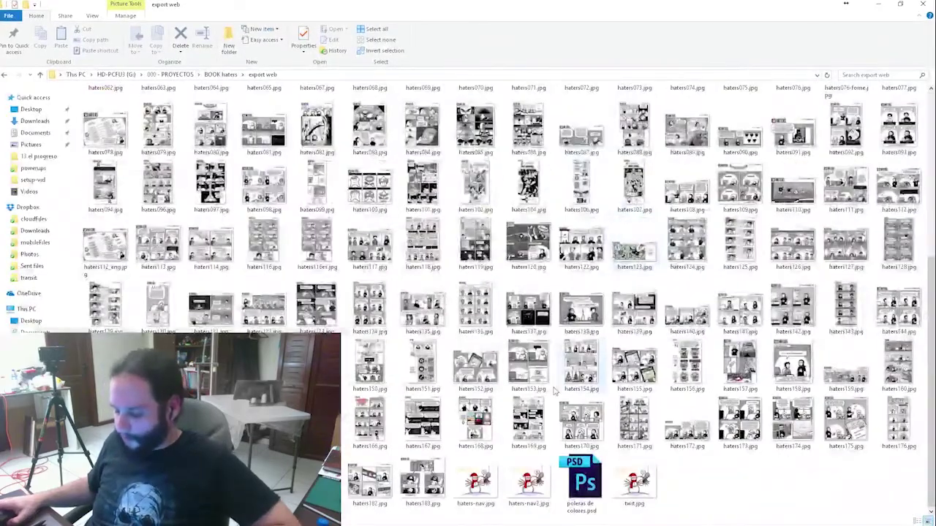
pyautogui.doubleClick(435, 494)
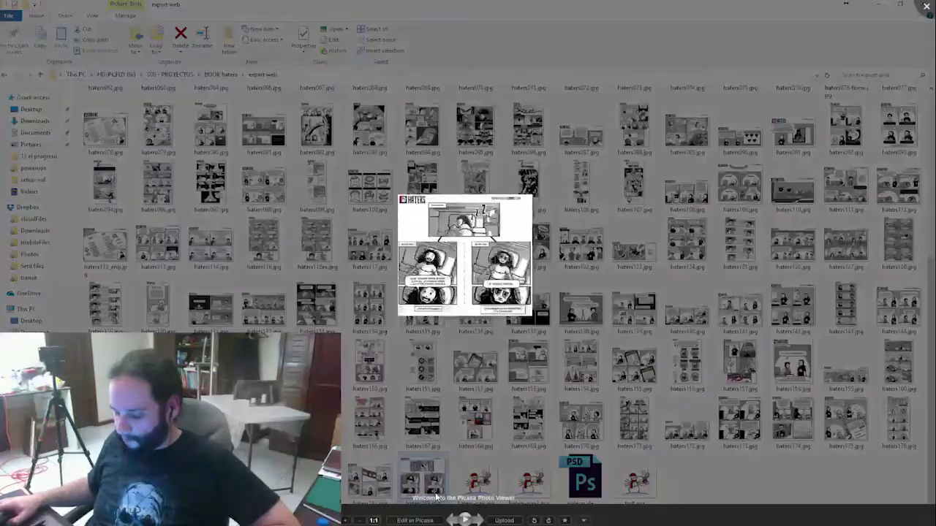
# Browse the finished web comics around haters183.jpg and inspect the two-panel hotel story strip up close.
pyautogui.press('Left')
pyautogui.press('Left')
pyautogui.press('Left')
pyautogui.press('Left')
pyautogui.scroll(5, 464, 266)
pyautogui.scroll(-4, 436, 480)
pyautogui.press('Right')
pyautogui.press('Right')
pyautogui.press('Right')
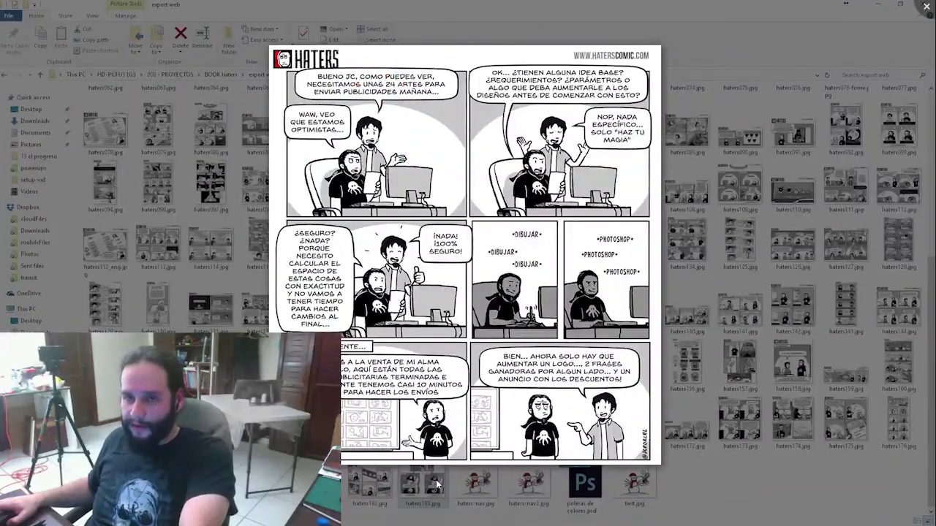
pyautogui.press('Right')
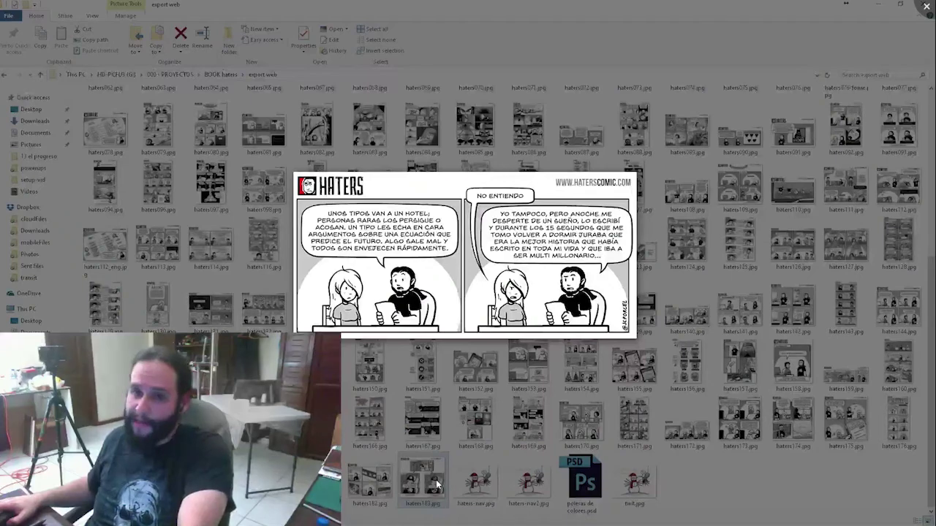
pyautogui.scroll(3, 441, 473)
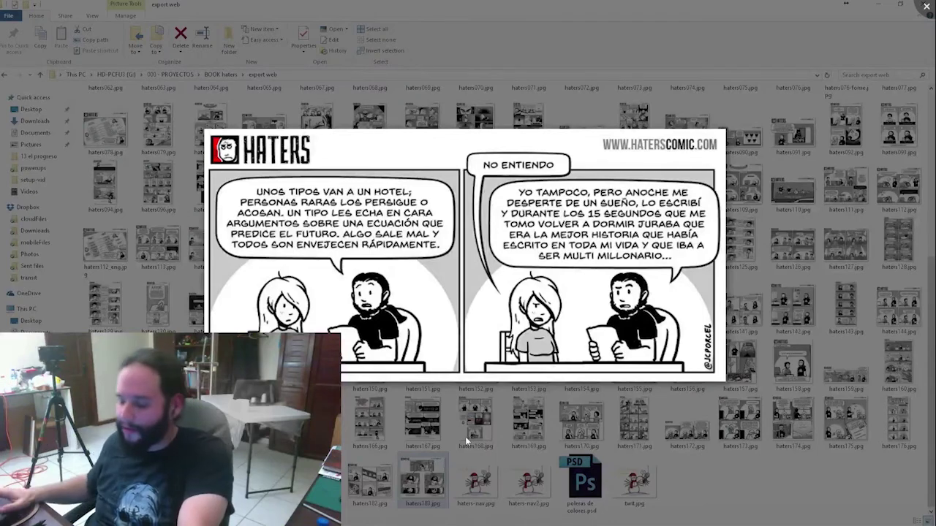
pyautogui.scroll(-3, 495, 443)
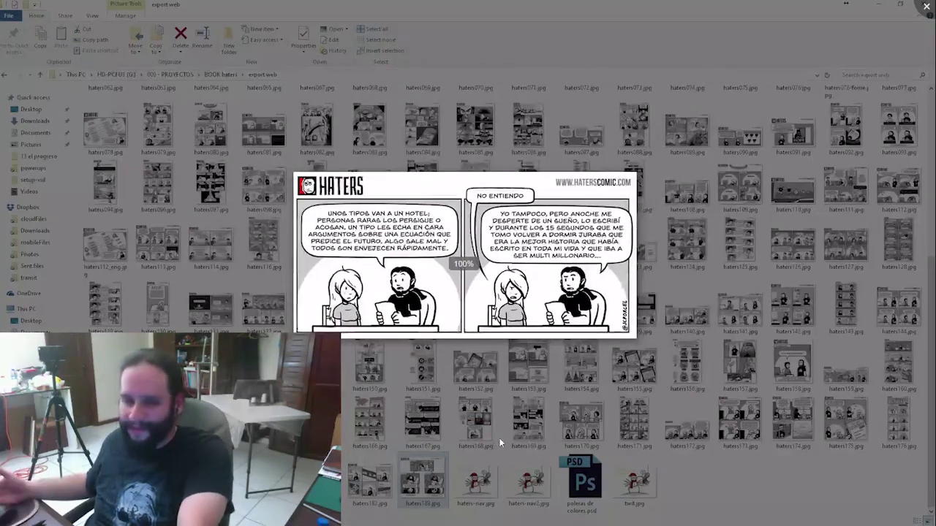
# Examine further exported comics, from the invented-conversations page to the coloured-shirts PSD and the Feliz Navidad drawing.
pyautogui.press('Right')
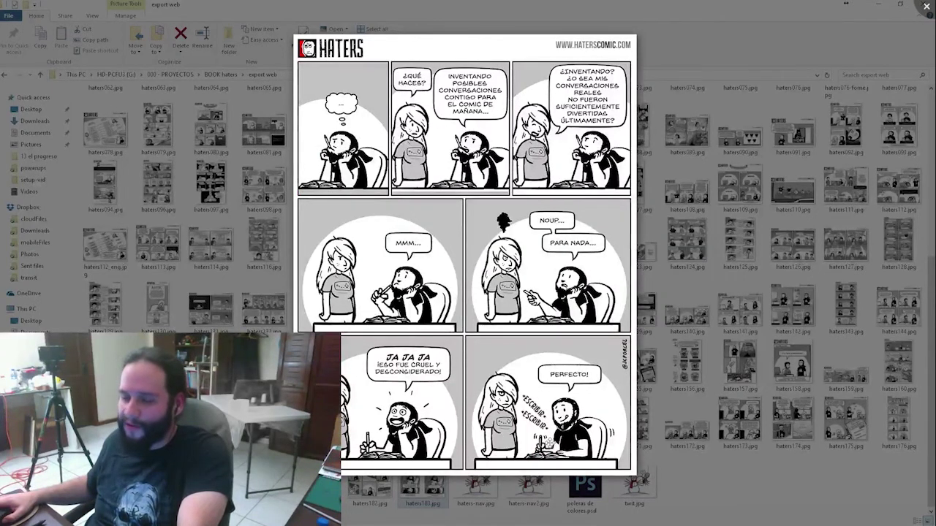
pyautogui.press('Right')
pyautogui.press('Left')
pyautogui.press('Right')
pyautogui.press('Right')
pyautogui.press('Right')
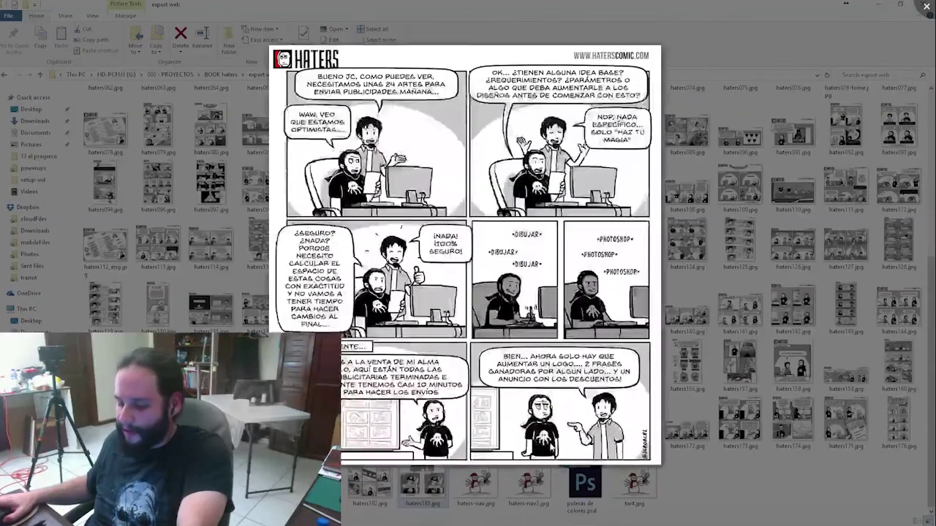
pyautogui.press('Right')
pyautogui.press('Right')
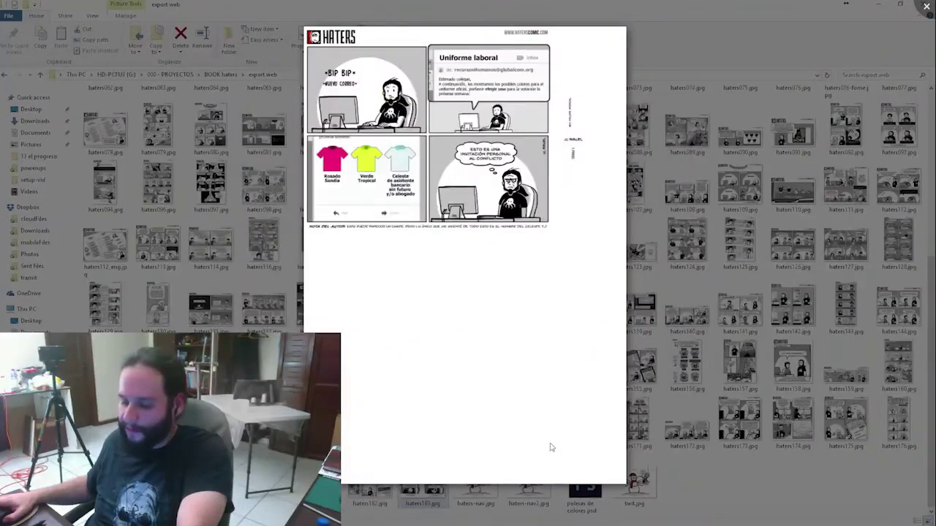
pyautogui.press('Right')
pyautogui.press('Left')
pyautogui.press('Left')
pyautogui.press('Right')
pyautogui.press('Right')
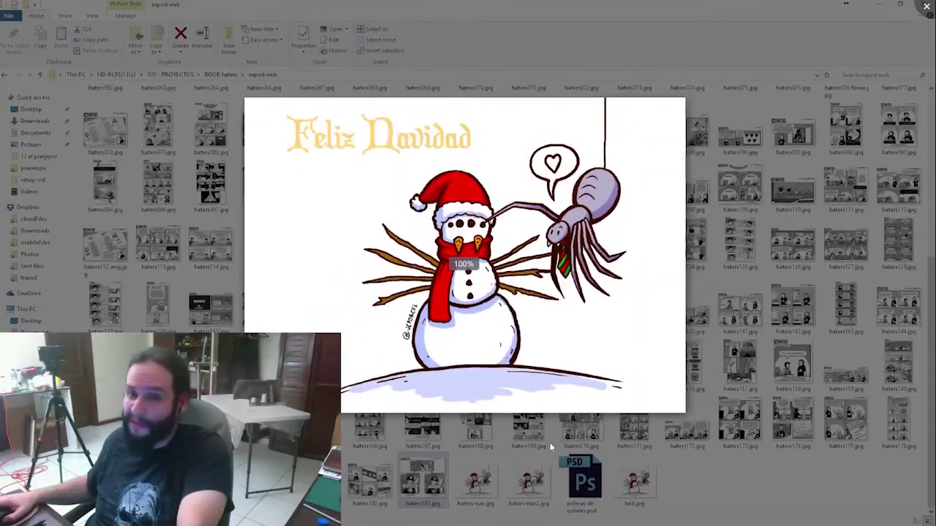
# View more exported pages, inspect the Stoicisman and Hedonicus comic up close, and close the image viewer.
pyautogui.press('Right')
pyautogui.press('Right')
pyautogui.press('Right')
pyautogui.press('Right')
pyautogui.press('Right')
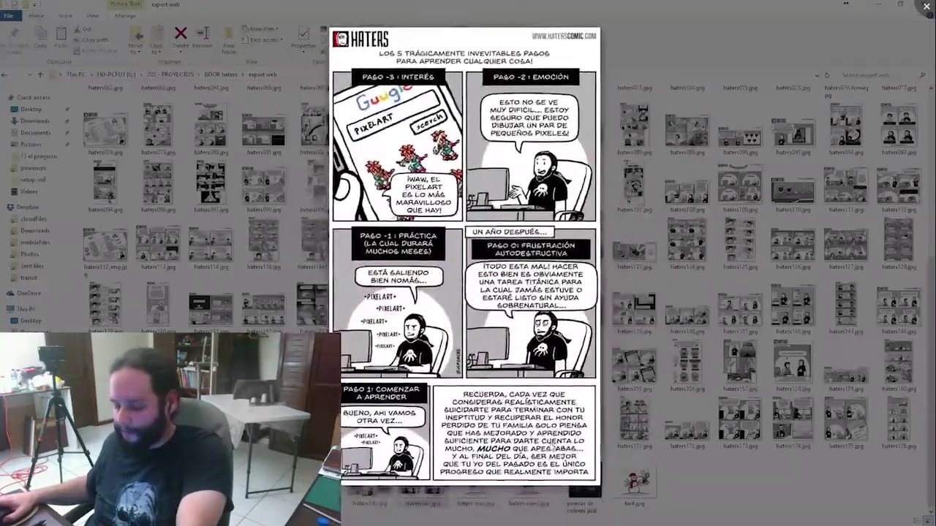
pyautogui.press('Right')
pyautogui.press('Right')
pyautogui.press('Right')
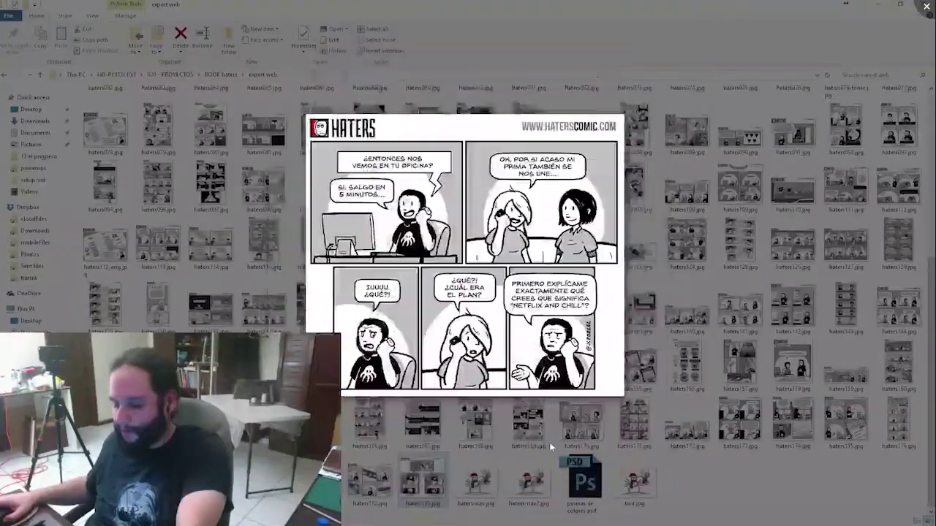
pyautogui.scroll(2, 549, 443)
pyautogui.scroll(6, 548, 443)
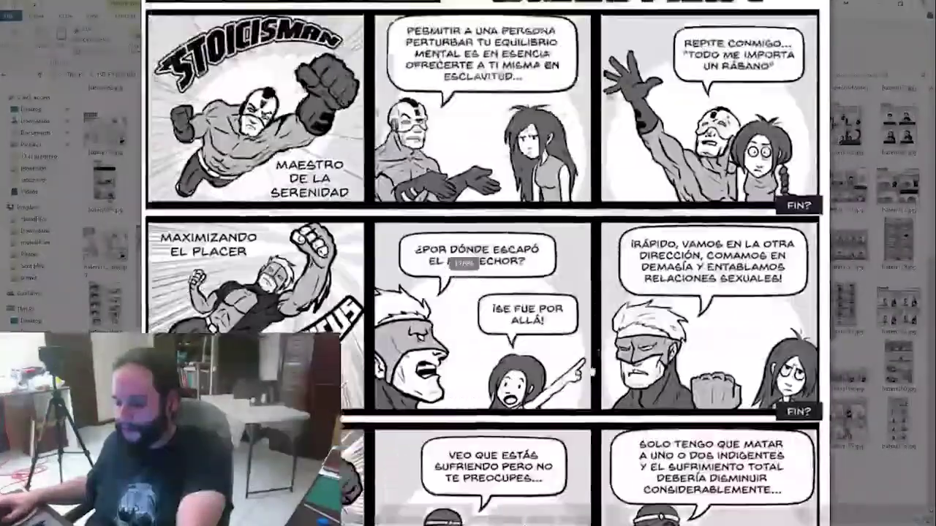
pyautogui.scroll(-3, 603, 328)
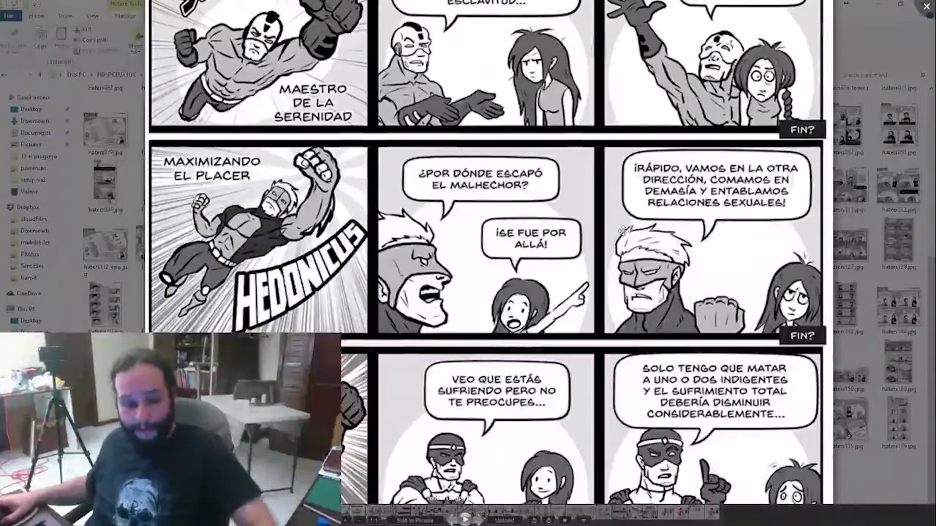
pyautogui.scroll(-5, 603, 328)
pyautogui.press('Escape')
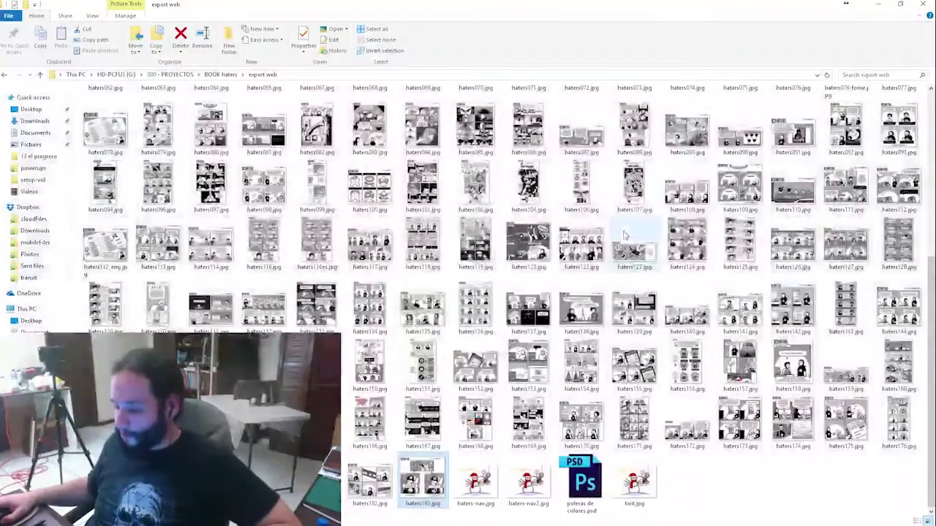